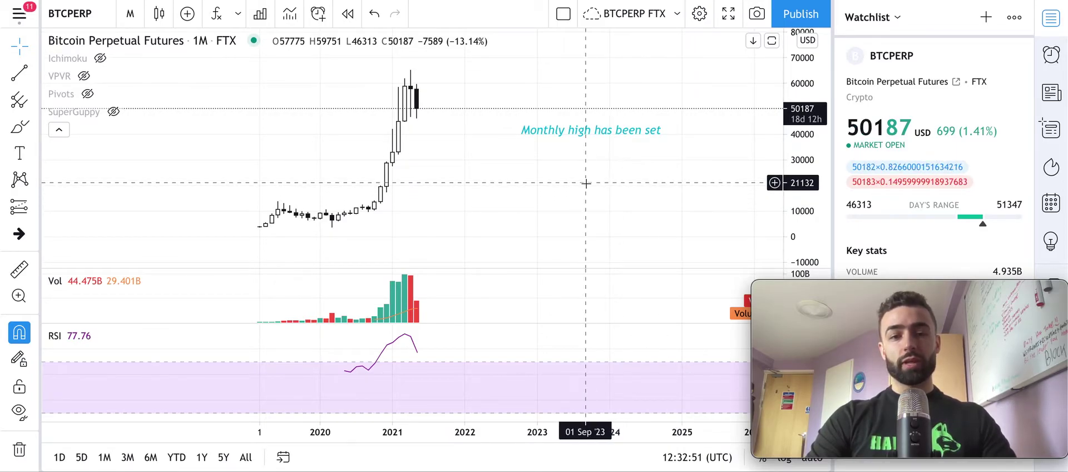
# Step: Show the hidden Pivots indicator on the monthly Bitcoin perpetual futures chart
pyautogui.moveTo(603, 180); pyautogui.dragTo(587, 183)
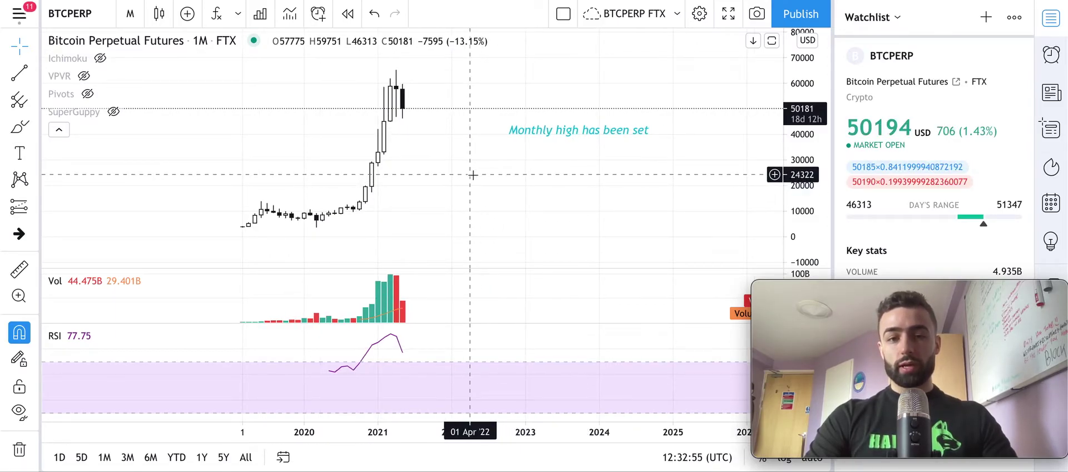
pyautogui.scroll(3, 520, 177)
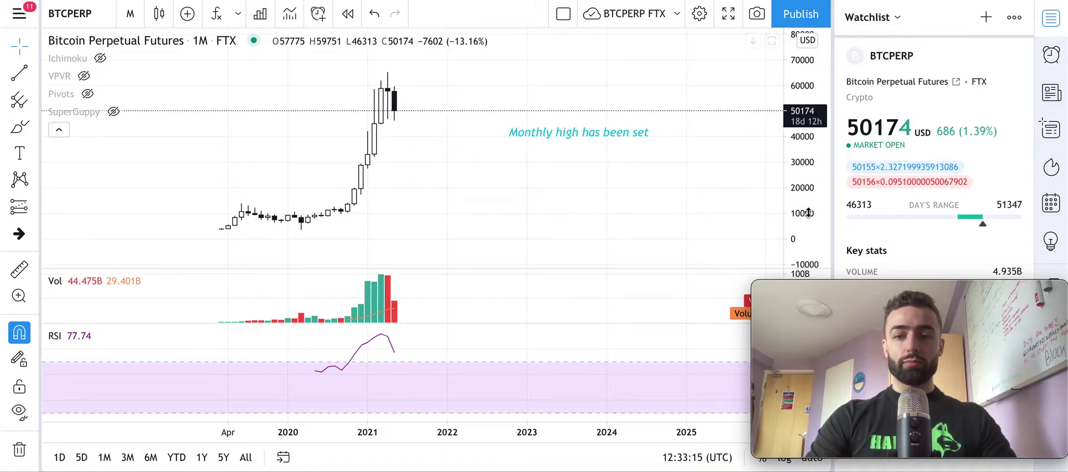
pyautogui.hotkey('alt', 'r')
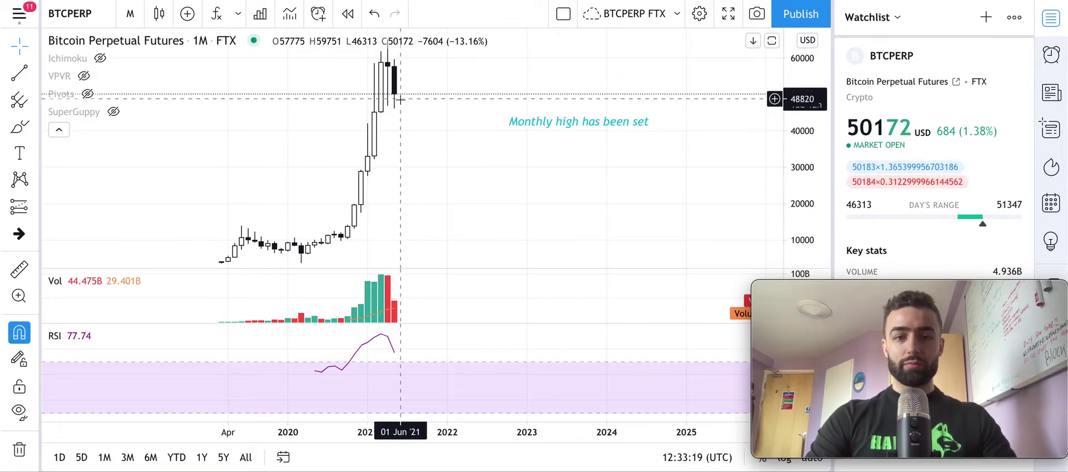
pyautogui.moveTo(805, 90); pyautogui.dragTo(803, 156)
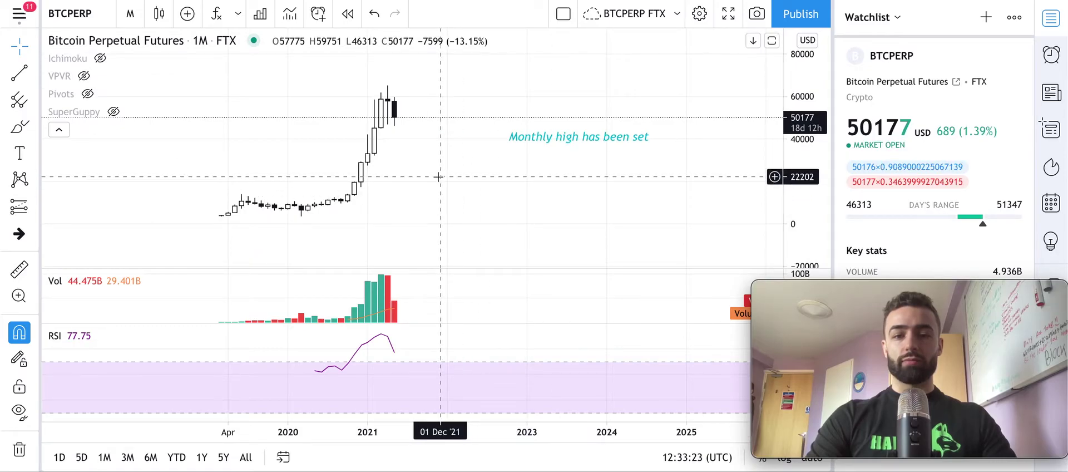
pyautogui.moveTo(439, 176); pyautogui.dragTo(466, 162)
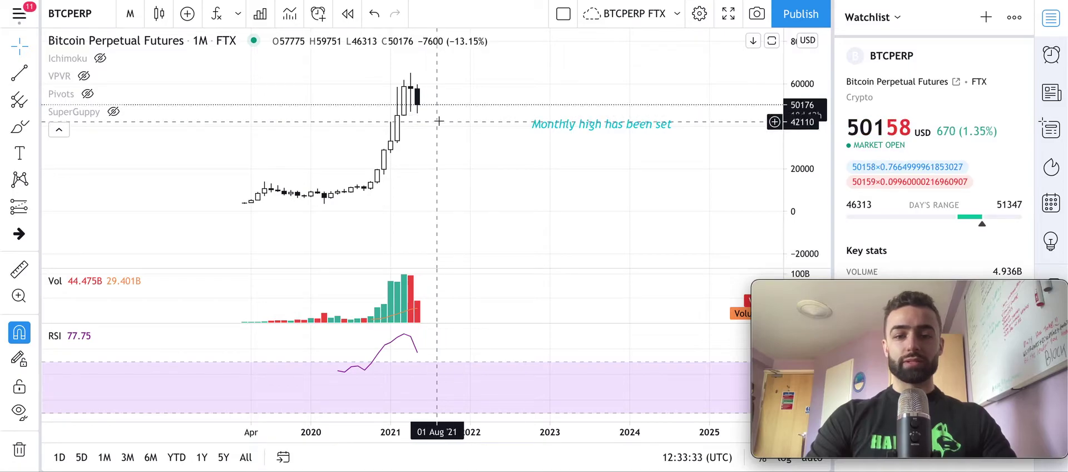
pyautogui.click(88, 93)
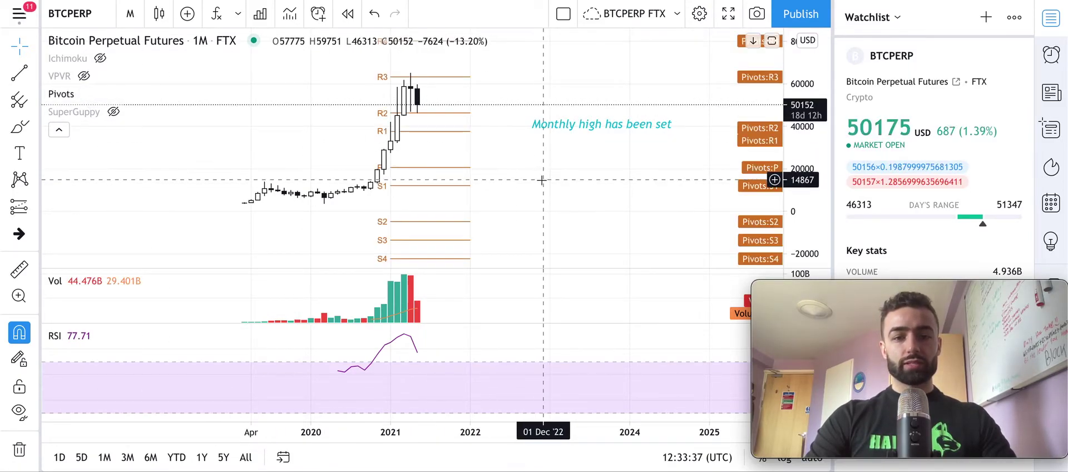
# Step: Examine the recent monthly candles against the R1 to R3 pivot levels, close up and across the full history
pyautogui.moveTo(810, 221); pyautogui.dragTo(816, 115)
pyautogui.moveTo(422, 162); pyautogui.dragTo(560, 190)
pyautogui.scroll(3, 560, 190)
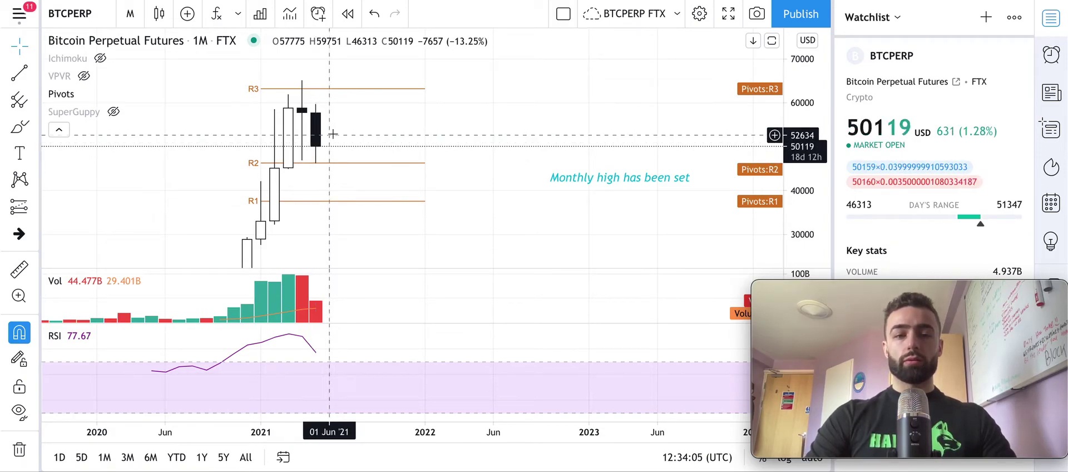
pyautogui.moveTo(803, 156); pyautogui.dragTo(803, 196)
pyautogui.moveTo(525, 136); pyautogui.dragTo(596, 121)
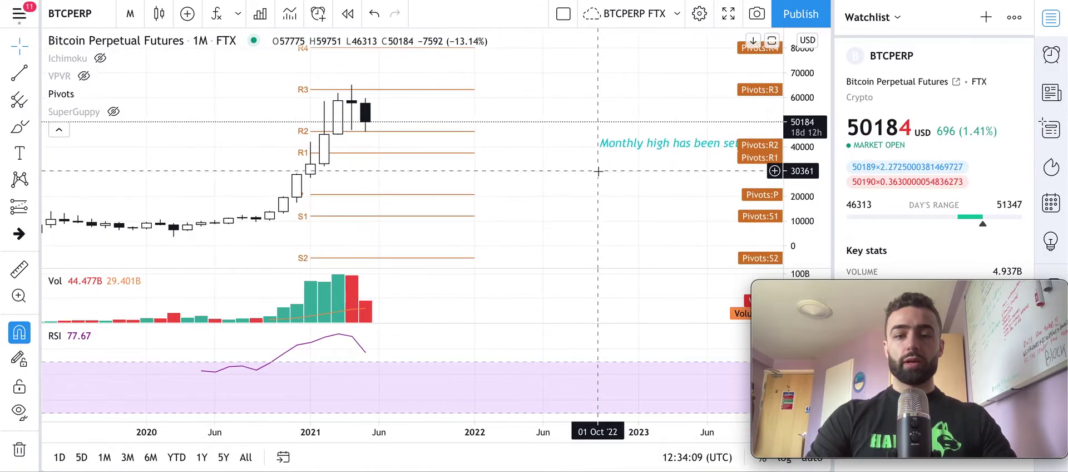
pyautogui.scroll(-3, 459, 184)
pyautogui.moveTo(646, 175); pyautogui.dragTo(576, 167)
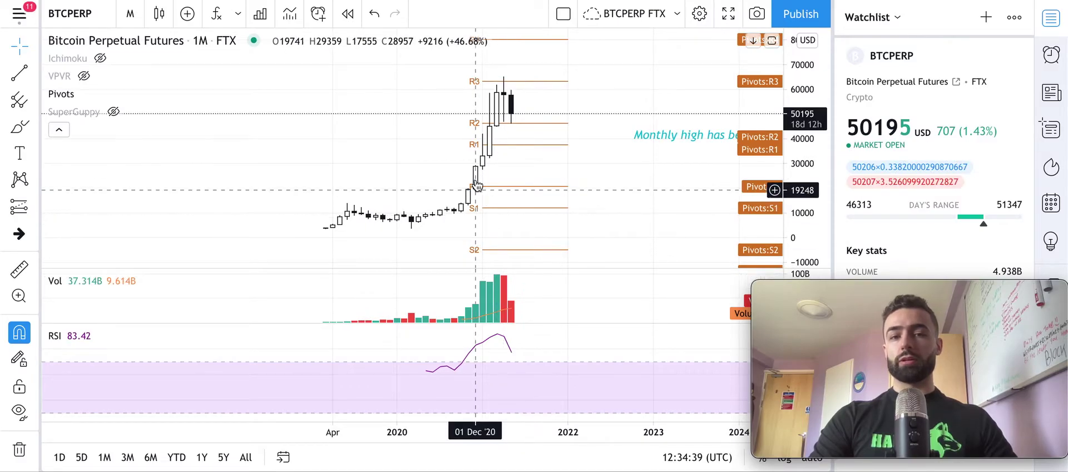
# Step: Switch the chart to the weekly timeframe and centre the latest candles above the teal zone
pyautogui.click(195, 42)
pyautogui.scroll(-2, 170, 369)
pyautogui.scroll(-1, 169, 370)
pyautogui.click(167, 459)
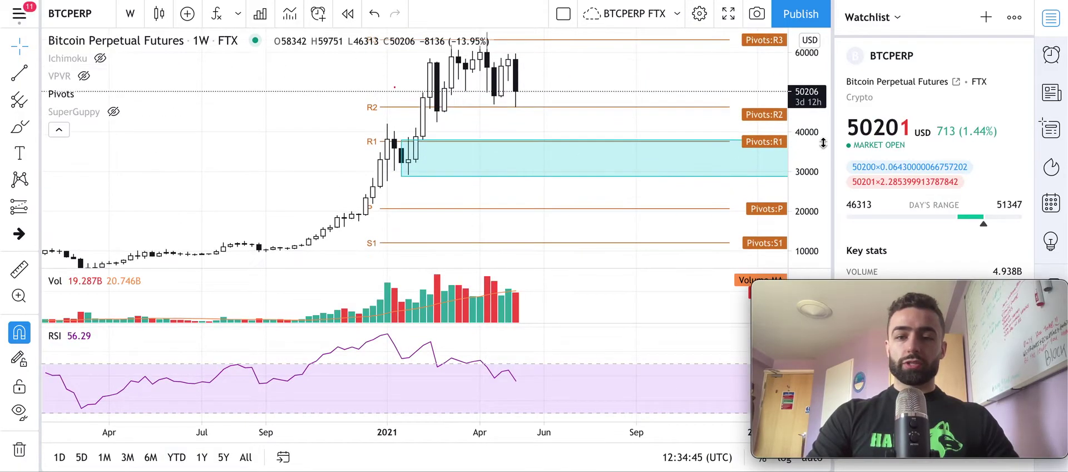
pyautogui.moveTo(560, 119); pyautogui.dragTo(588, 154)
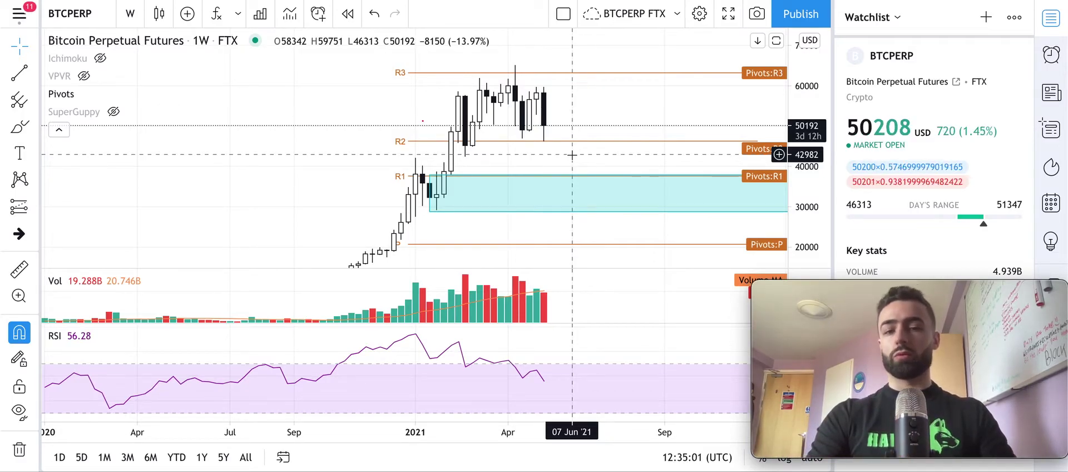
pyautogui.hscroll(2, 572, 155)
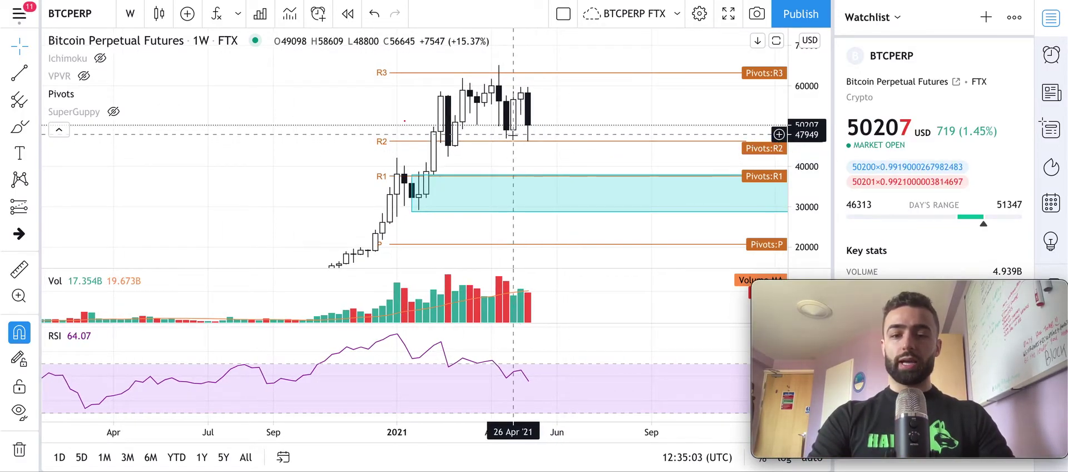
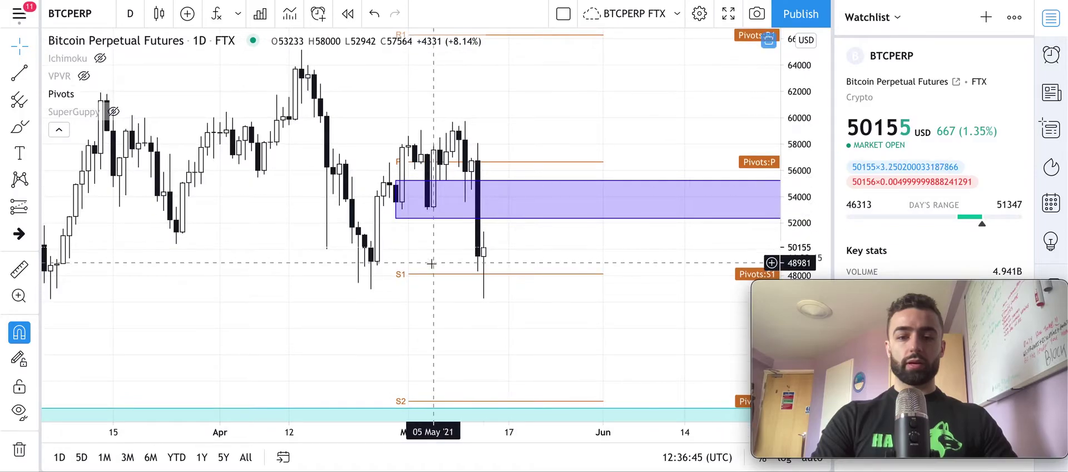
# Step: Measure the price distance on the daily chart from about 50052 up to 53602 inside the purple zone, and clear the measurement
pyautogui.moveTo(431, 264); pyautogui.dragTo(395, 262)
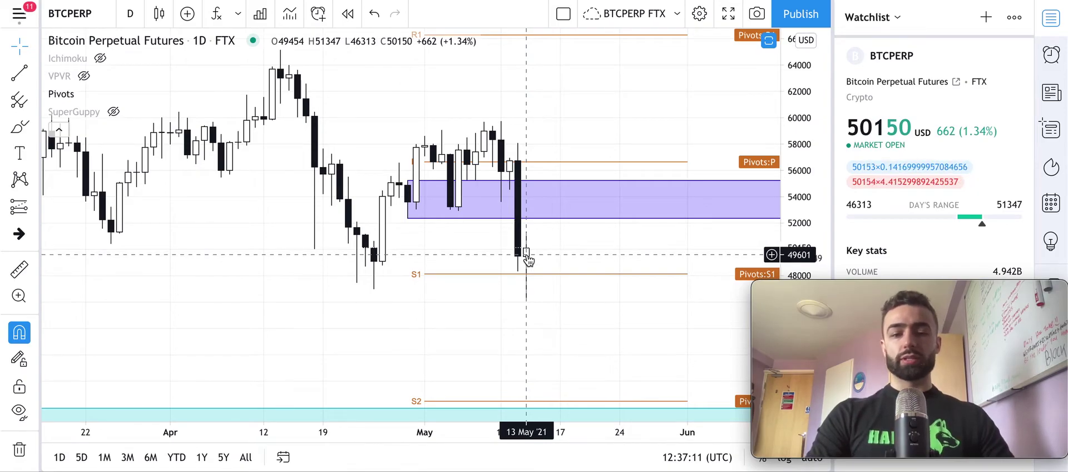
pyautogui.hscroll(-5, 501, 261)
pyautogui.hscroll(5, 460, 277)
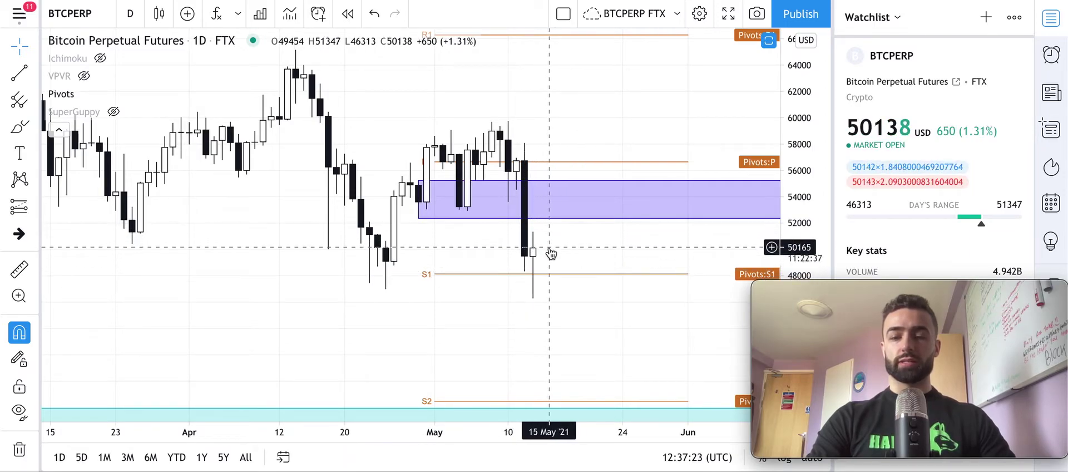
pyautogui.hscroll(5, 550, 251)
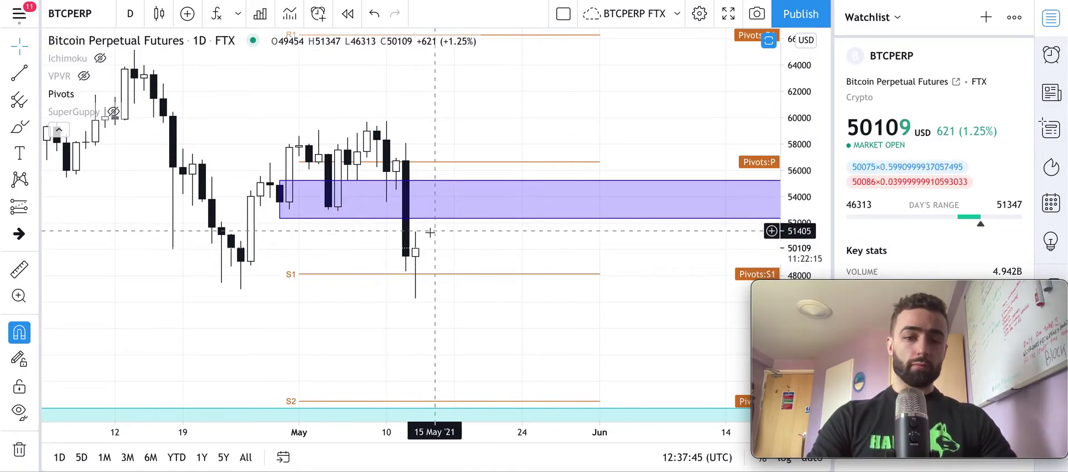
pyautogui.click(20, 270)
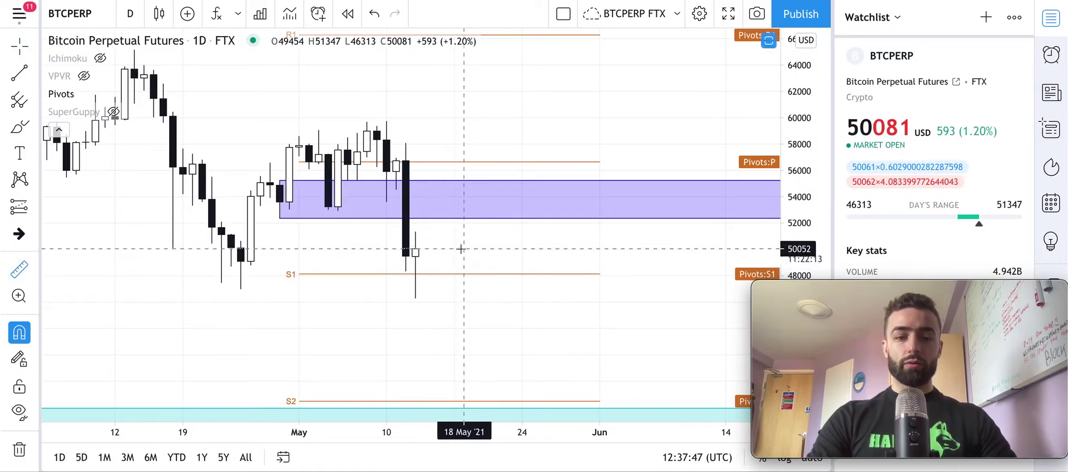
pyautogui.click(461, 249)
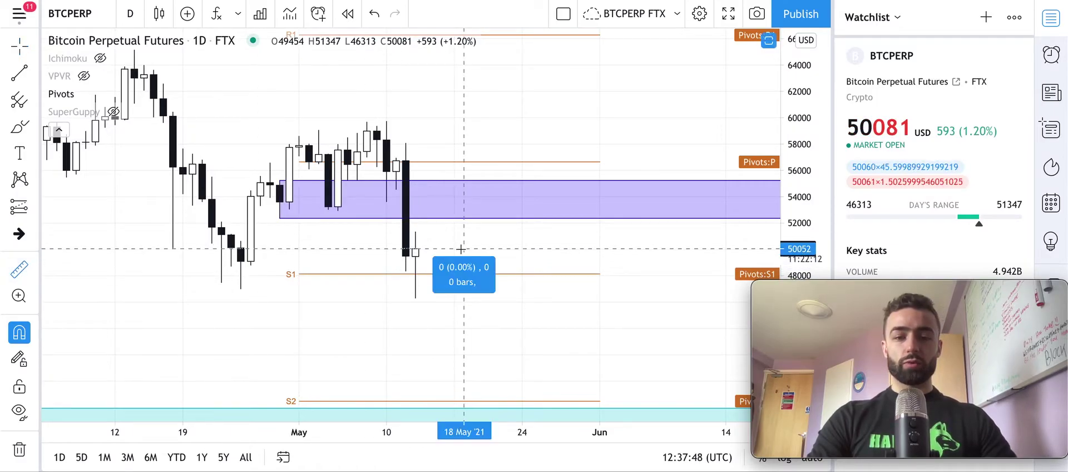
pyautogui.click(465, 203)
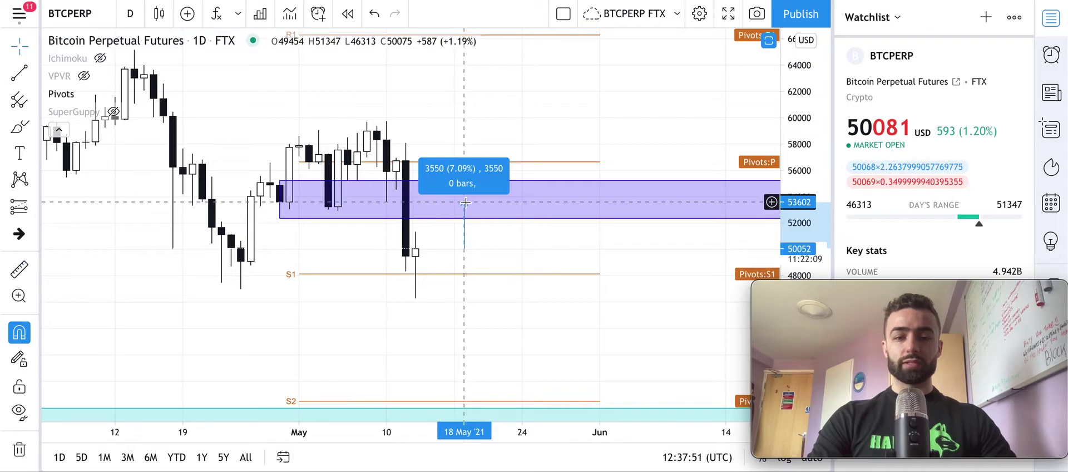
pyautogui.click(555, 107)
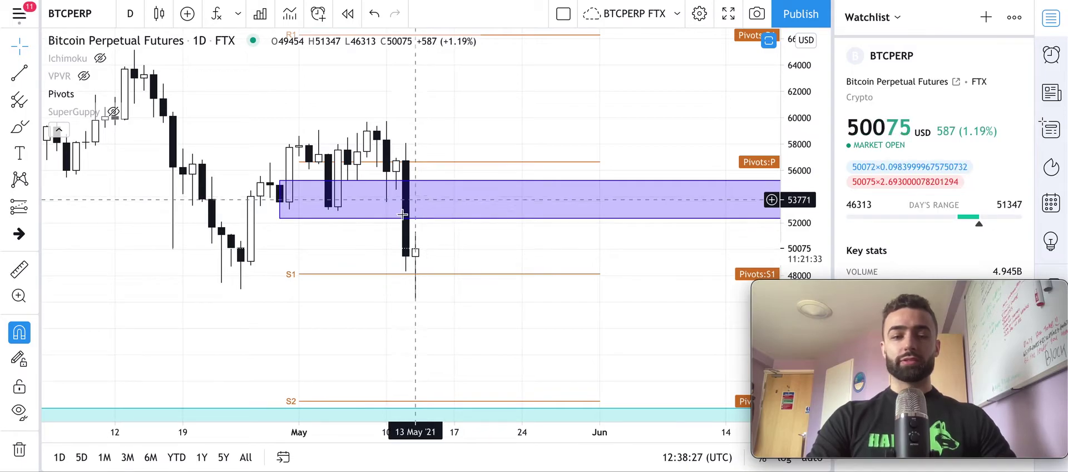
# Step: Draw a horizontal ray at 52369 along the purple zone's lower edge, starting at the 29 Apr candle
pyautogui.scroll(2, 353, 301)
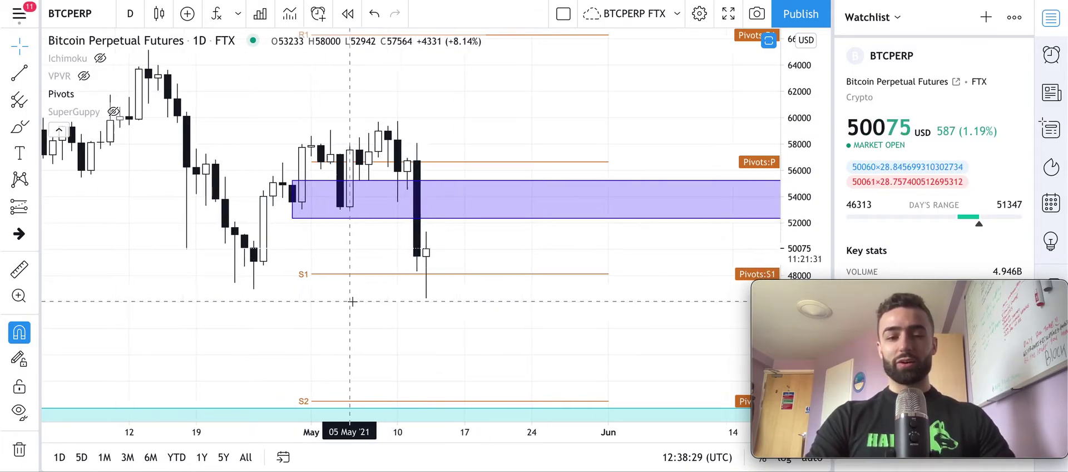
pyautogui.scroll(-2, 353, 302)
pyautogui.scroll(2, 353, 301)
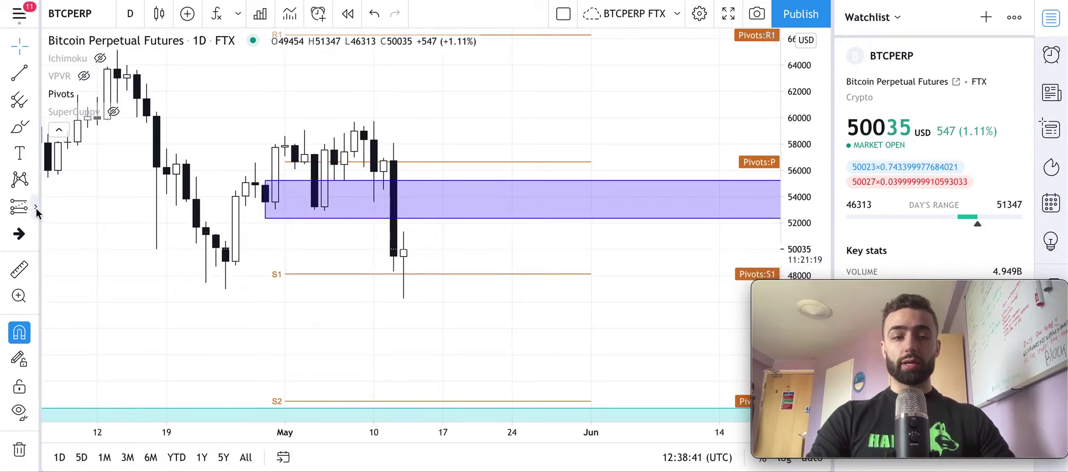
pyautogui.click(35, 73)
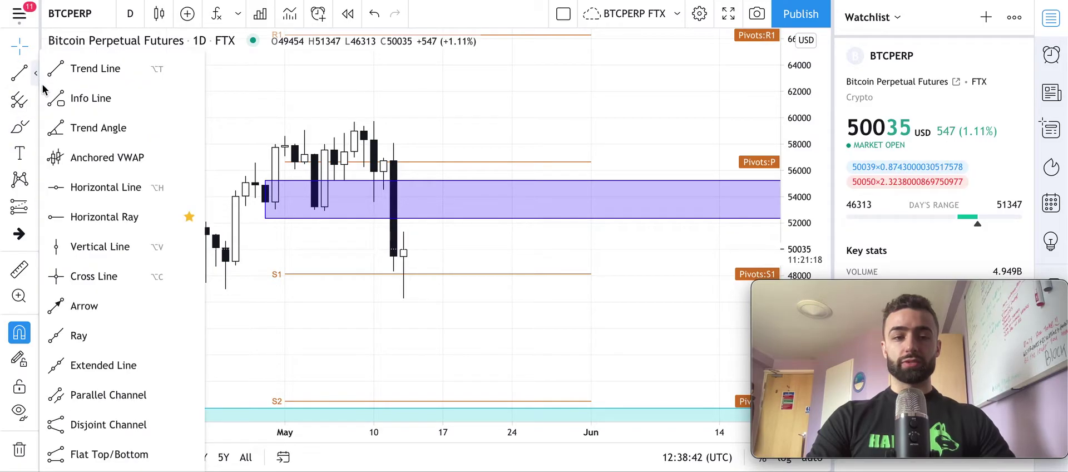
pyautogui.click(87, 209)
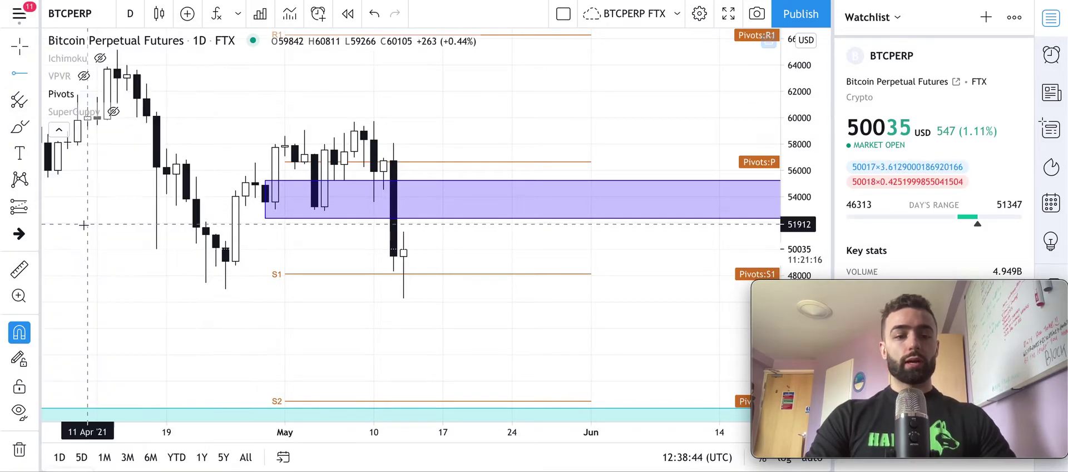
pyautogui.click(266, 217)
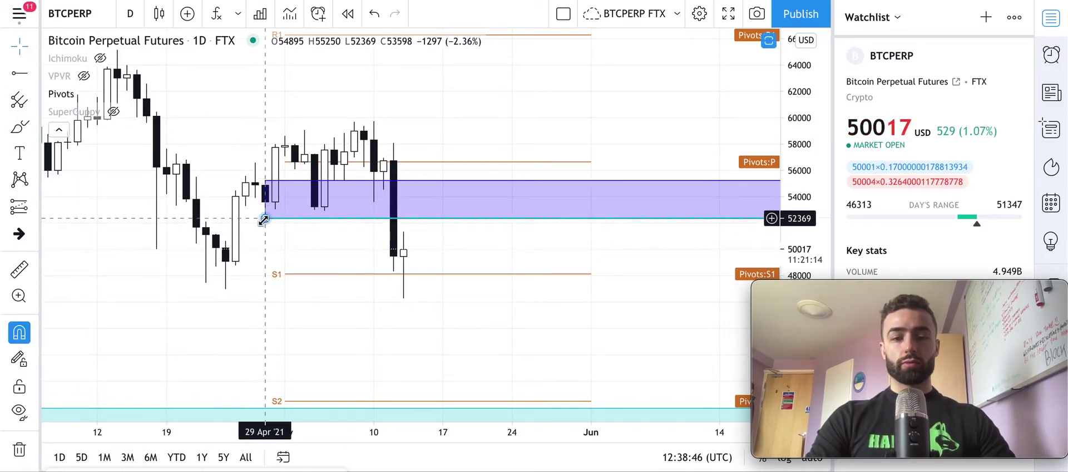
# Step: Recolour the horizontal ray magenta and add a second matching ray at 53598 from the 29 Apr candle
pyautogui.doubleClick(313, 223)
pyautogui.click(458, 242)
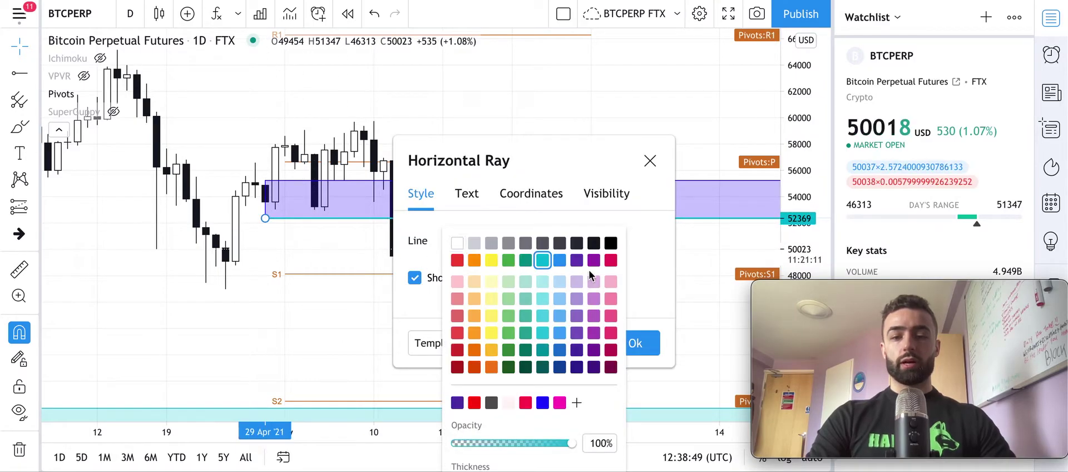
pyautogui.click(560, 403)
pyautogui.click(647, 278)
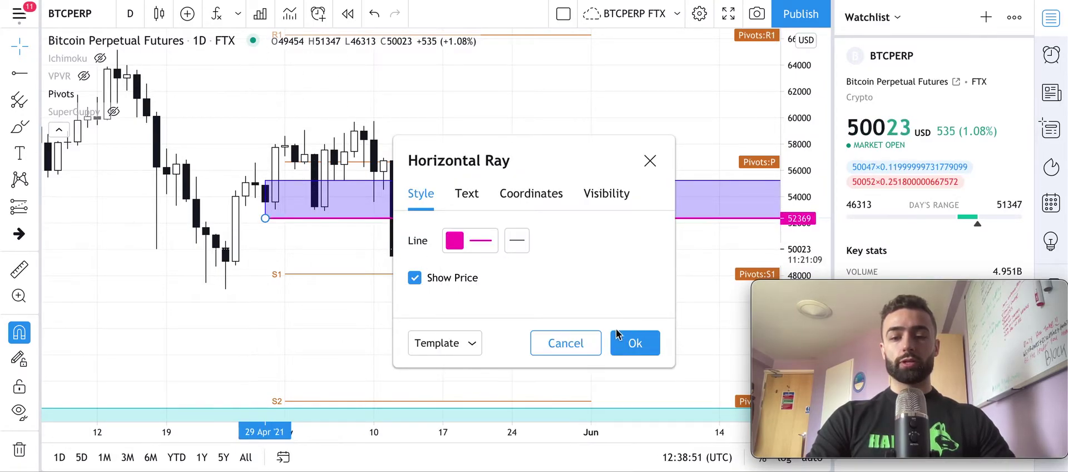
pyautogui.click(639, 348)
pyautogui.click(20, 73)
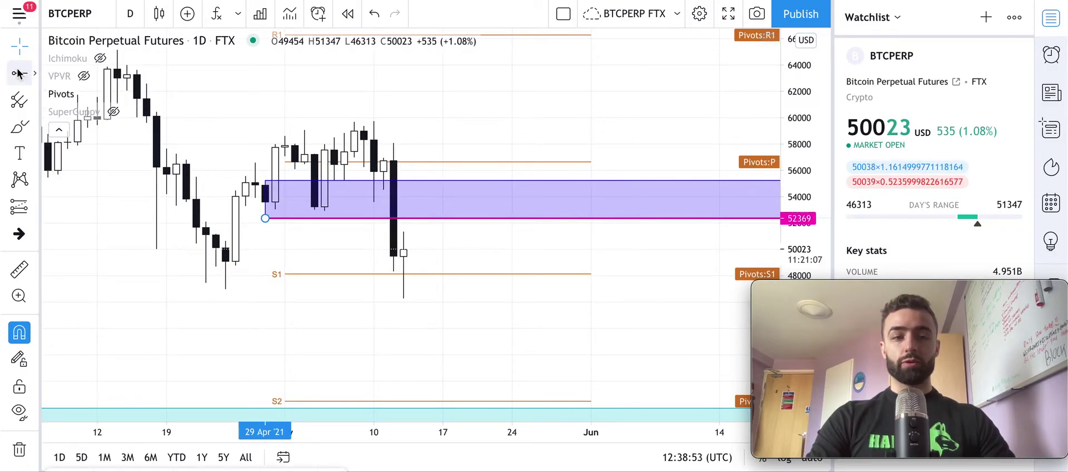
pyautogui.click(266, 204)
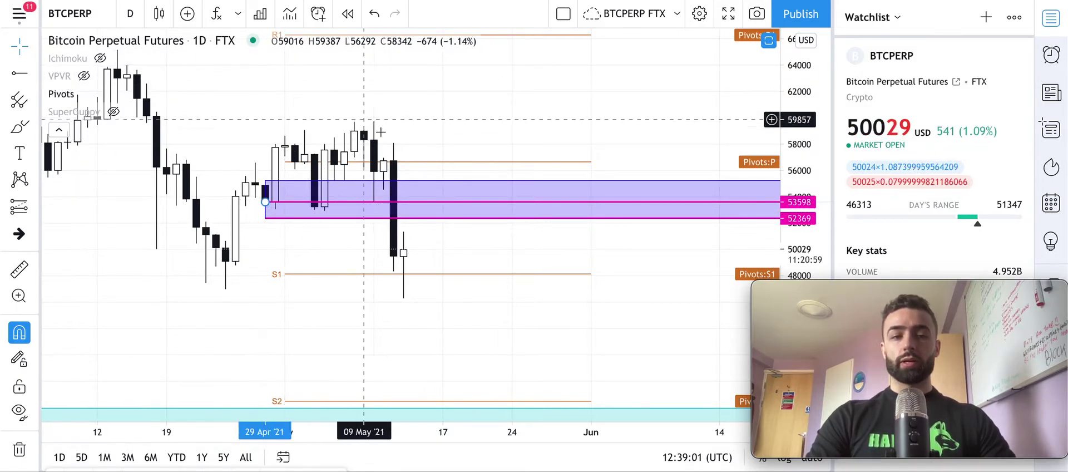
# Step: Move the magenta rays out below the S1 pivot and try one of them at 54556 from the 11 May candle
pyautogui.moveTo(326, 202)
pyautogui.mouseDown()
pyautogui.moveTo(317, 184)
pyautogui.moveTo(309, 259)
pyautogui.moveTo(329, 323)
pyautogui.mouseUp()
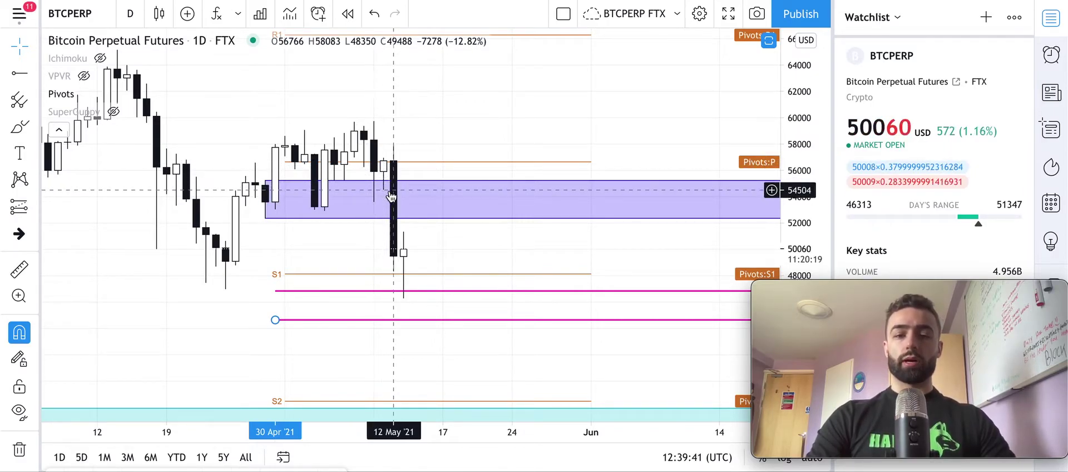
pyautogui.moveTo(276, 291); pyautogui.dragTo(385, 191)
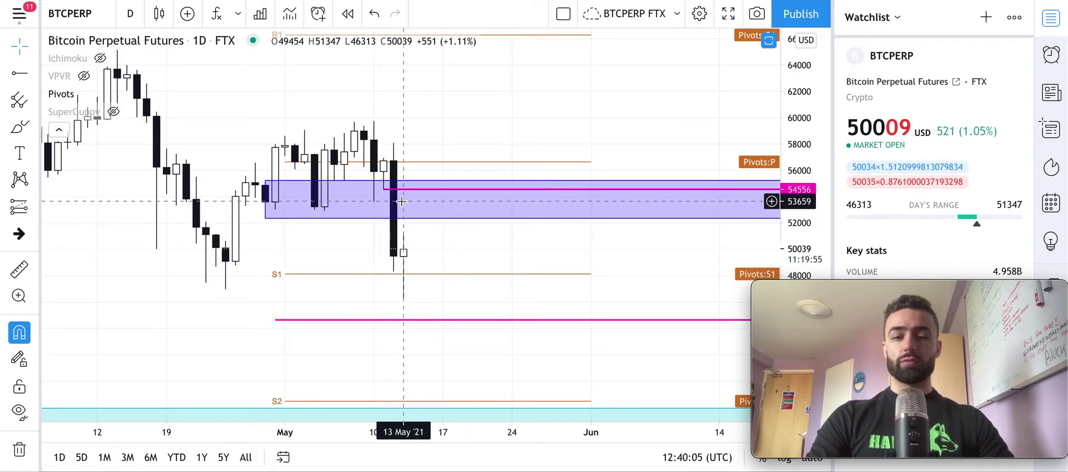
pyautogui.moveTo(389, 189); pyautogui.dragTo(274, 321)
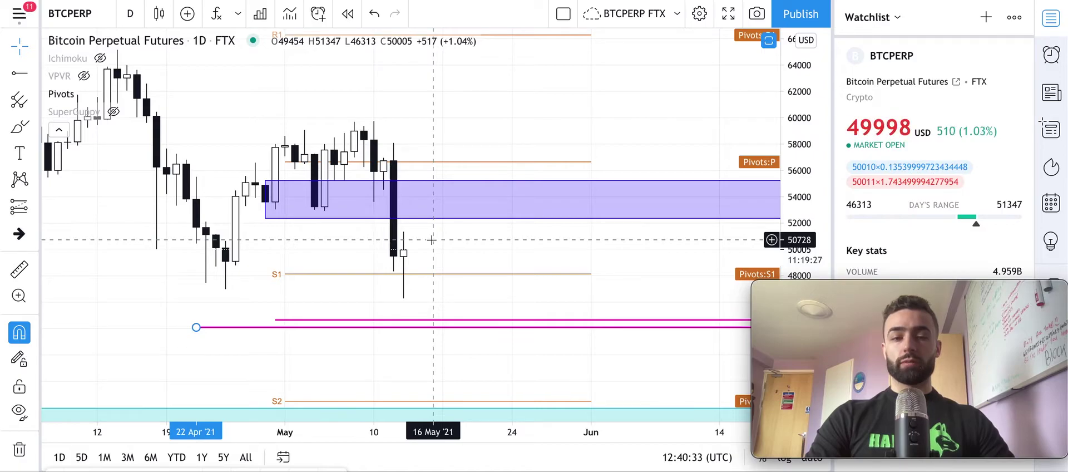
pyautogui.hscroll(-3, 443, 245)
pyautogui.hscroll(4, 444, 245)
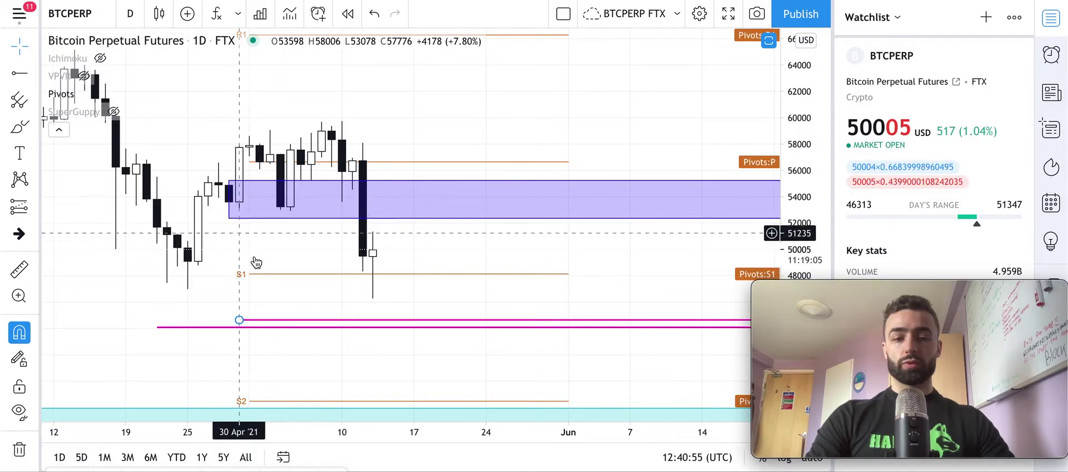
# Step: Place the magenta rays back in the purple zone at 52369, 53598 and 54556
pyautogui.hotkey('ctrl', 'z')
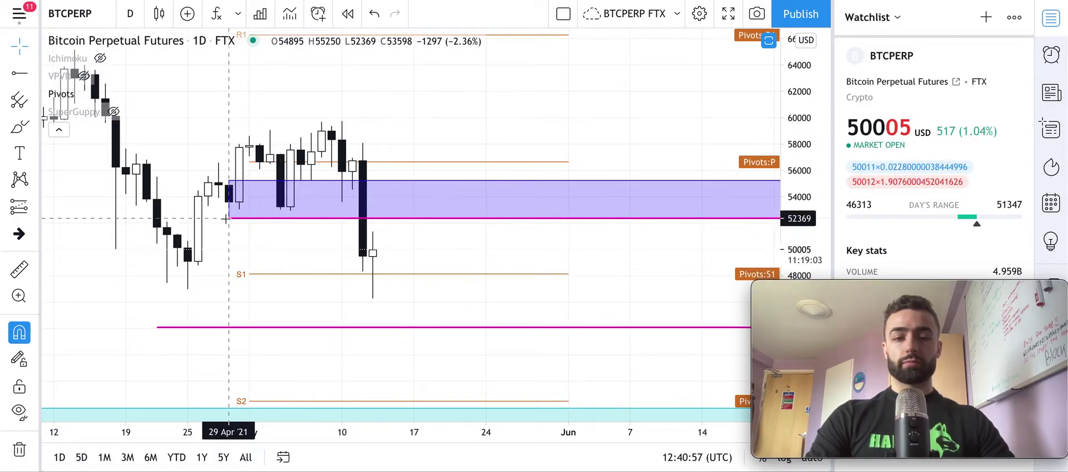
pyautogui.moveTo(157, 327); pyautogui.dragTo(229, 201)
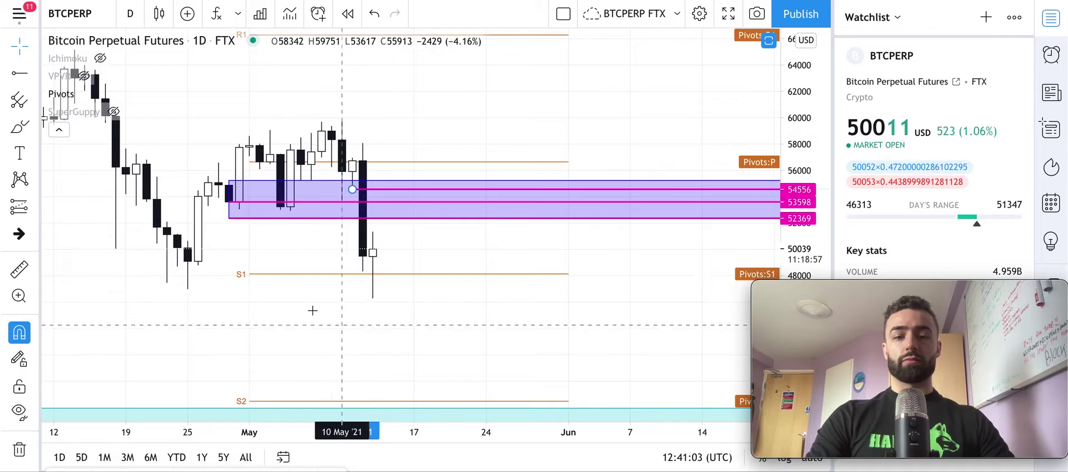
# Step: Place a short position starting at 26 May with entry at 53659 in the purple zone and stop at 56983
pyautogui.click(362, 185)
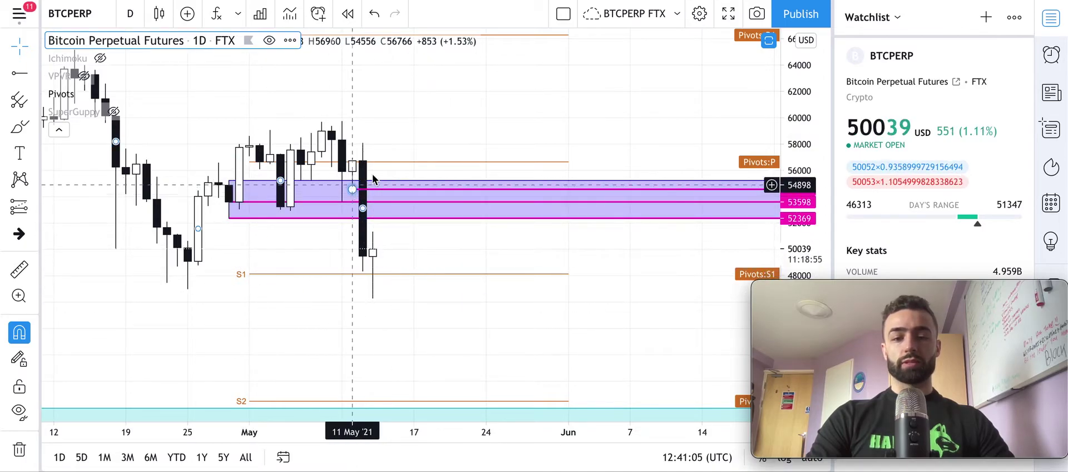
pyautogui.click(445, 184)
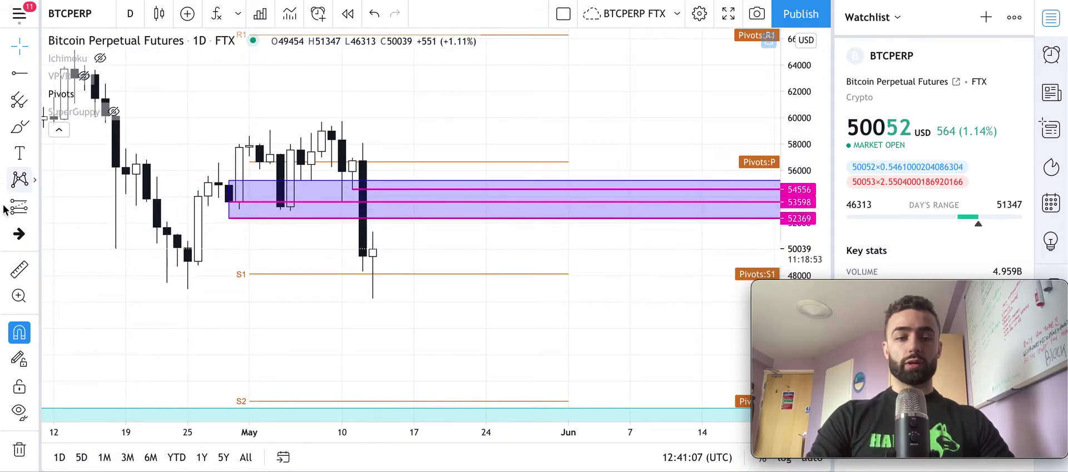
pyautogui.click(36, 207)
pyautogui.click(113, 236)
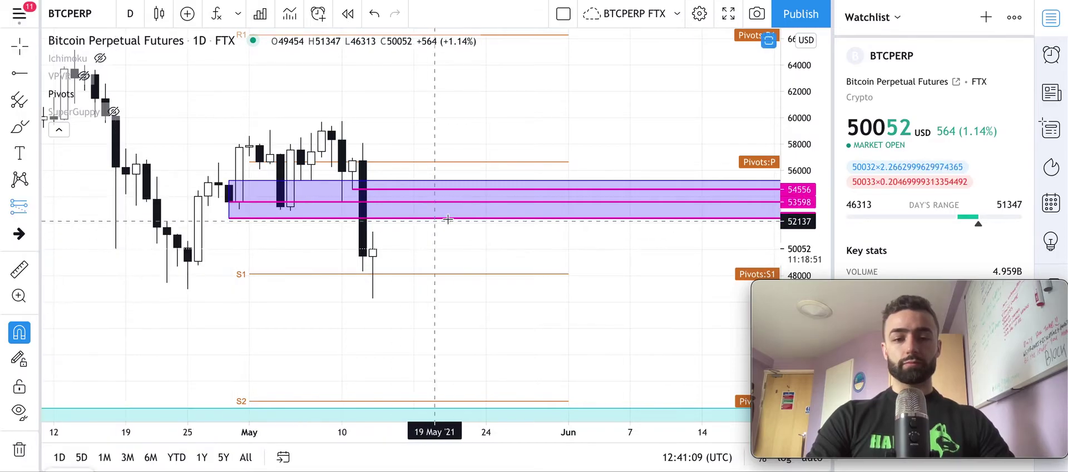
pyautogui.click(509, 198)
pyautogui.moveTo(506, 153); pyautogui.dragTo(457, 158)
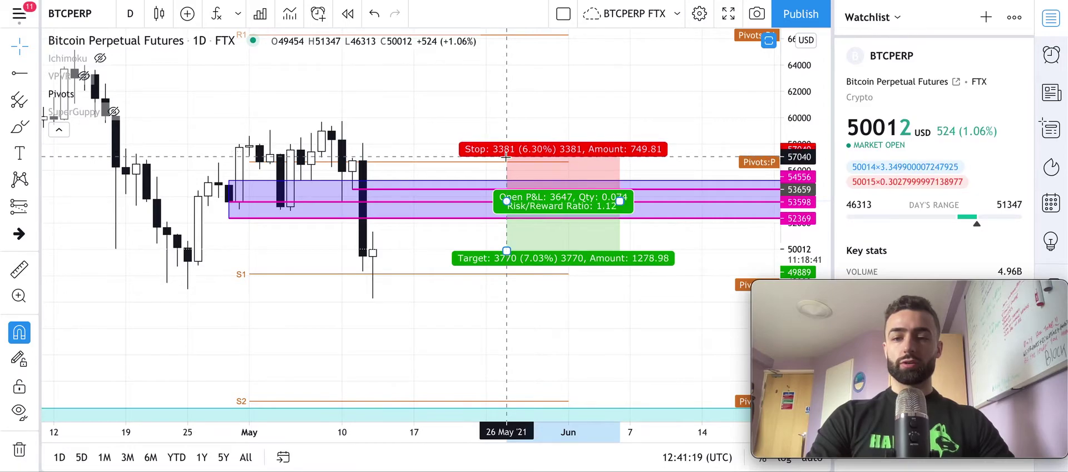
pyautogui.moveTo(506, 158); pyautogui.dragTo(505, 157)
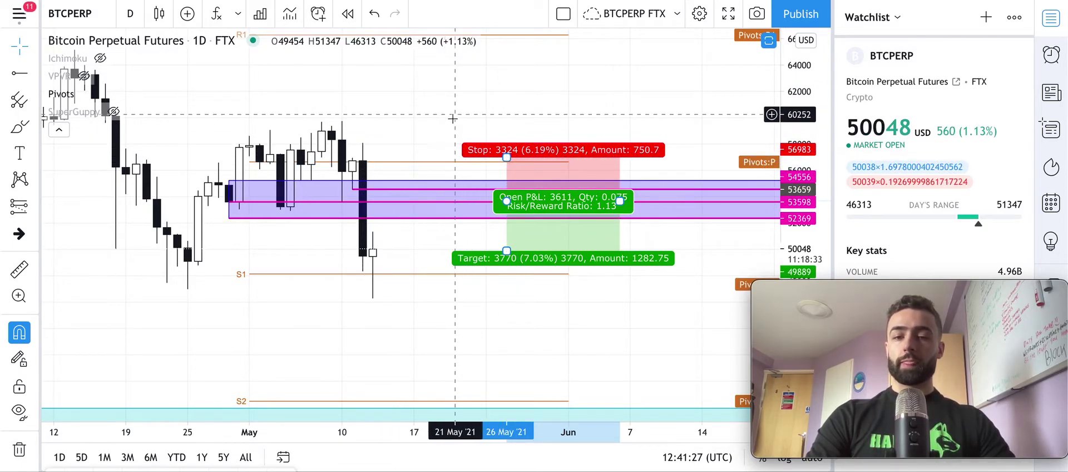
# Step: Extend the short position's target down to 37937 at the upper edge of the cyan zone
pyautogui.moveTo(463, 284); pyautogui.dragTo(496, 210)
pyautogui.click(533, 179)
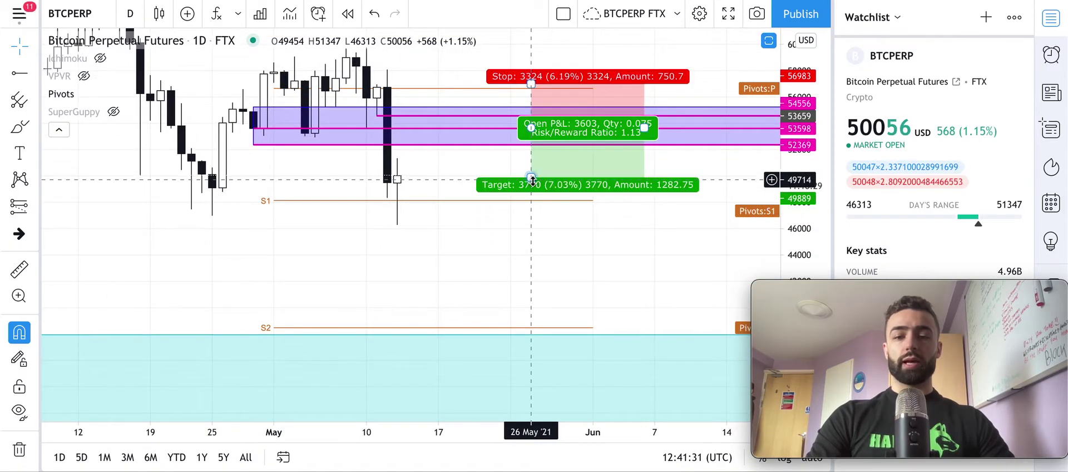
pyautogui.moveTo(532, 180); pyautogui.dragTo(524, 335)
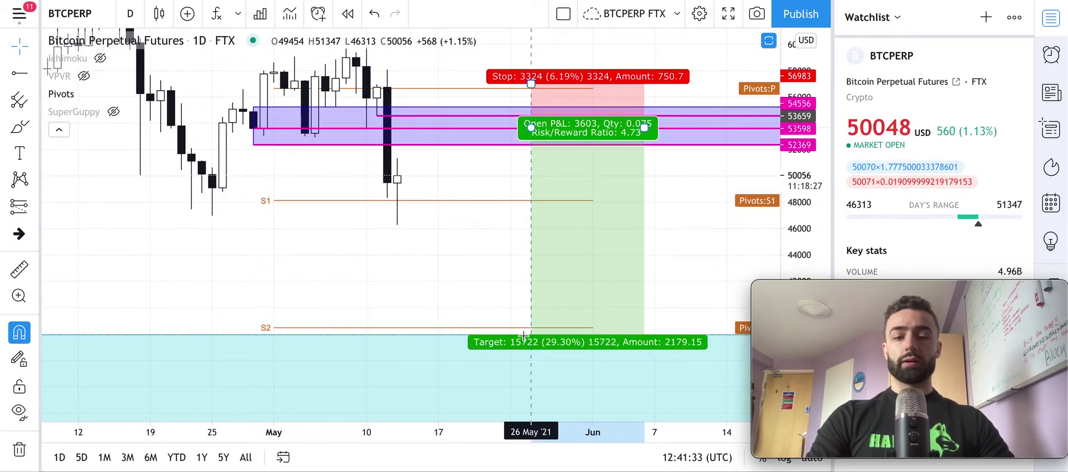
pyautogui.click(453, 260)
# Step: Examine the cyan zone on the 1-week timeframe and return to the 1-day chart
pyautogui.moveTo(453, 263); pyautogui.dragTo(394, 286)
pyautogui.scroll(-2, 394, 286)
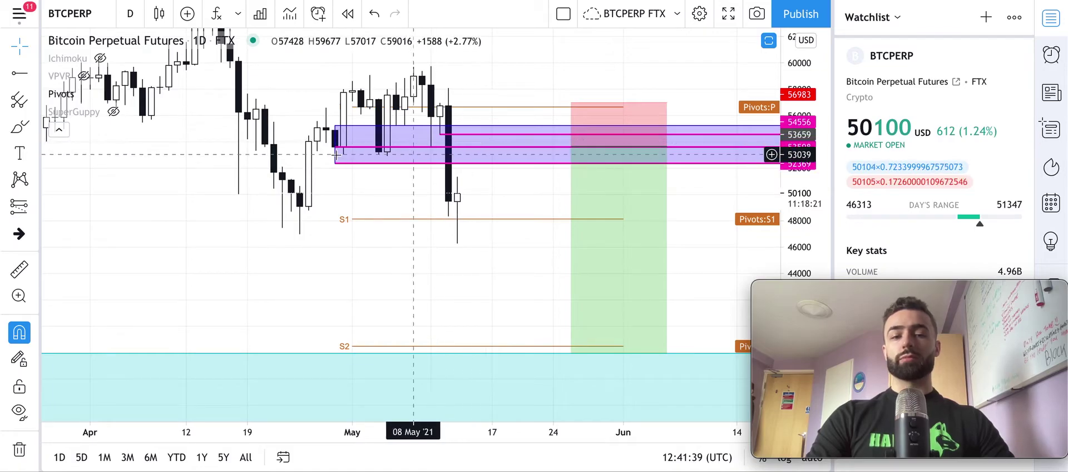
pyautogui.click(131, 16)
pyautogui.scroll(-3, 184, 423)
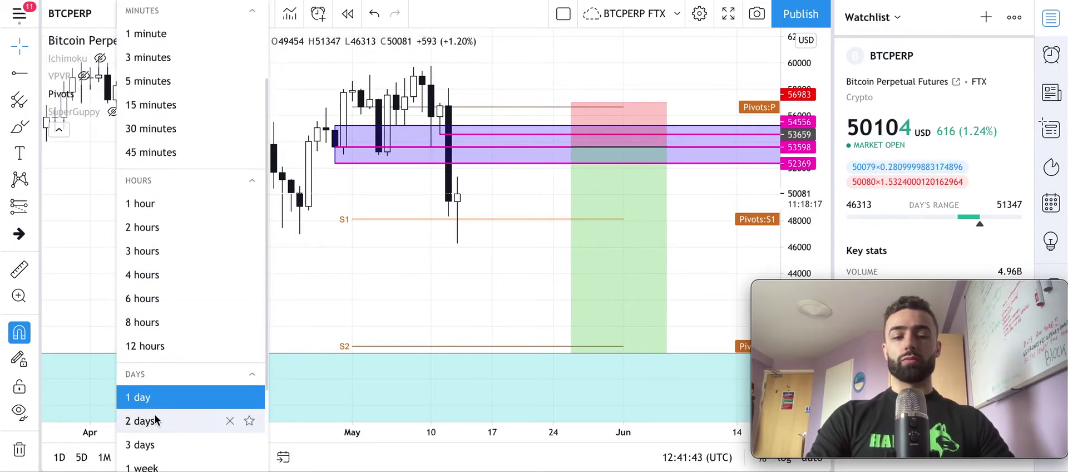
pyautogui.click(176, 461)
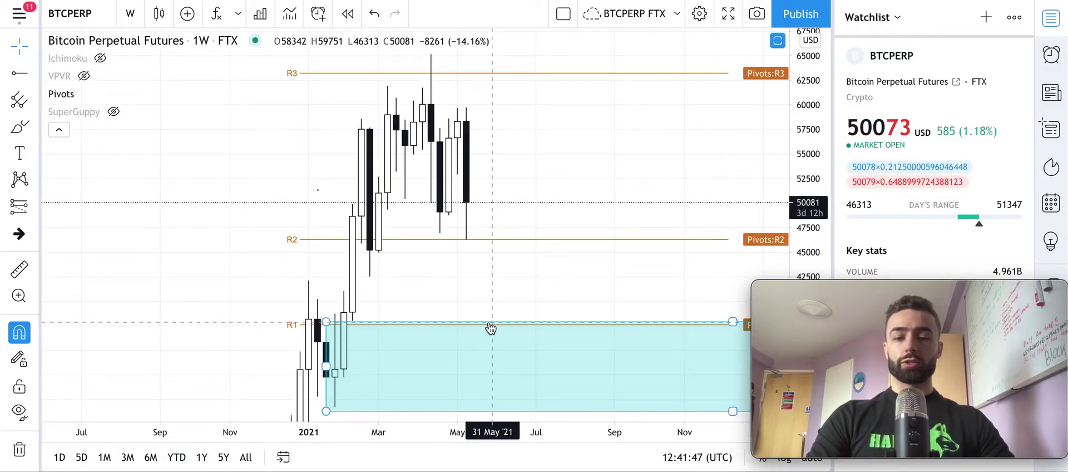
pyautogui.moveTo(545, 278); pyautogui.dragTo(499, 164)
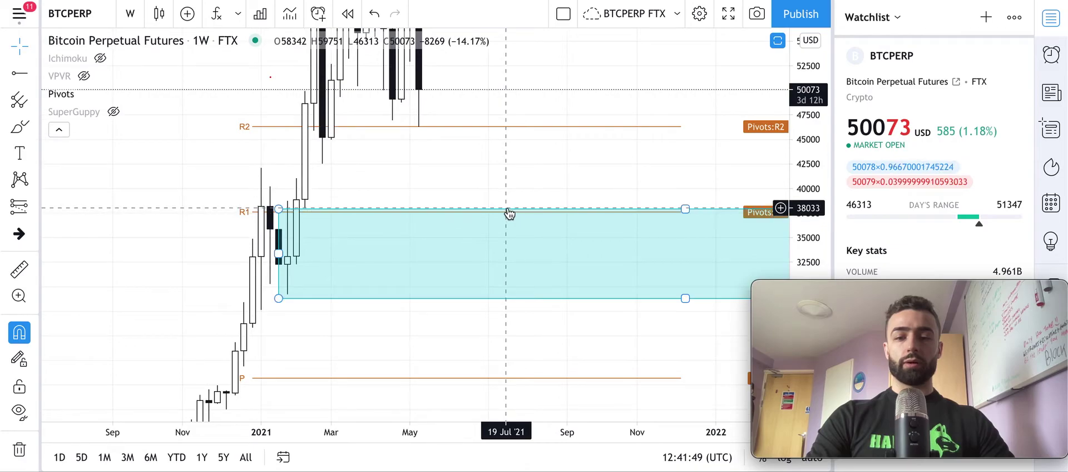
pyautogui.click(132, 14)
pyautogui.scroll(-3, 139, 433)
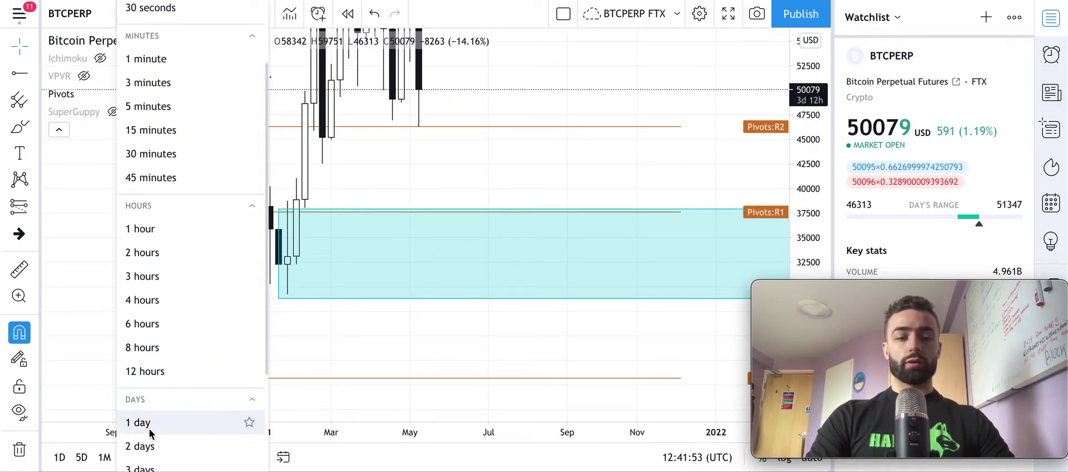
pyautogui.click(137, 428)
# Step: Compare the short position's stop and target with the daily price structure, the pivots, and the purple and cyan zones
pyautogui.moveTo(469, 148); pyautogui.dragTo(529, 241)
pyautogui.scroll(4, 532, 244)
pyautogui.scroll(1, 445, 258)
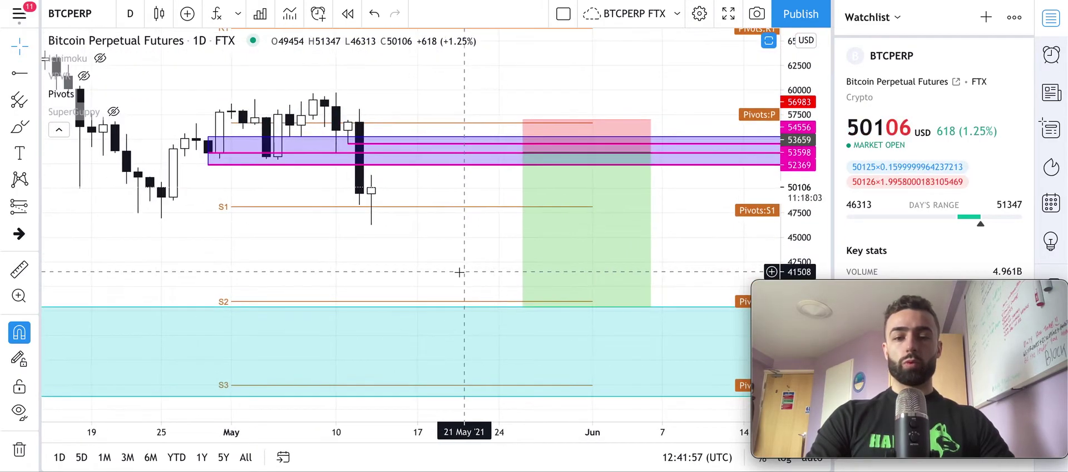
pyautogui.moveTo(803, 202); pyautogui.dragTo(804, 188)
pyautogui.click(632, 219)
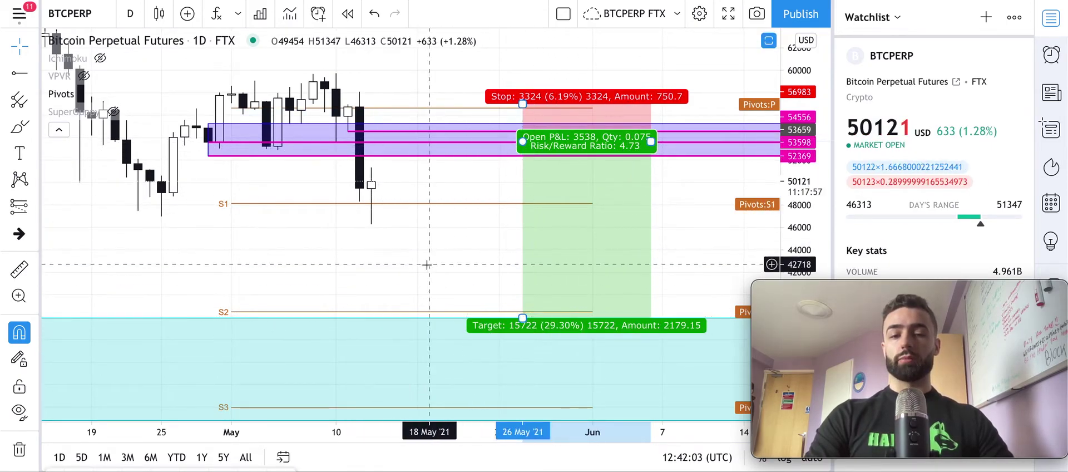
pyautogui.click(410, 275)
pyautogui.moveTo(395, 274); pyautogui.dragTo(410, 274)
pyautogui.scroll(-5, 410, 274)
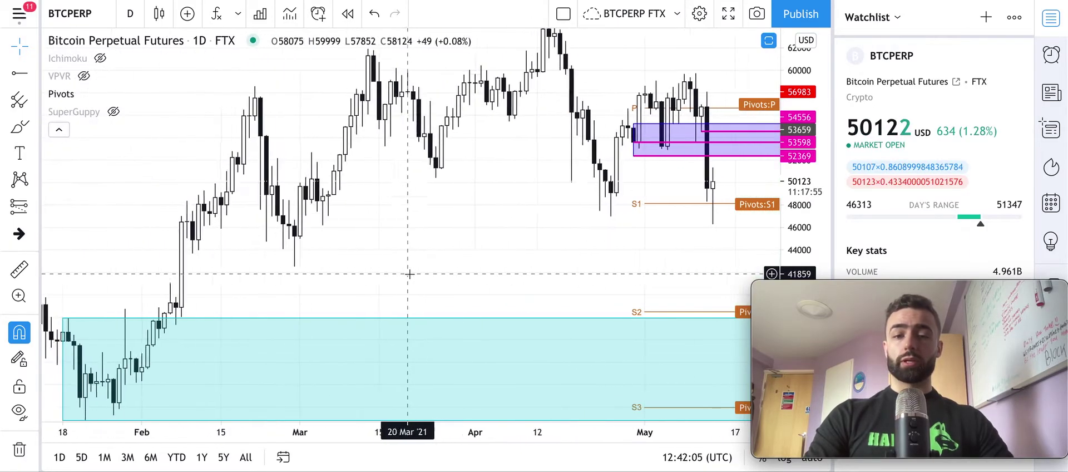
pyautogui.moveTo(519, 269); pyautogui.dragTo(356, 291)
pyautogui.scroll(-5, 356, 291)
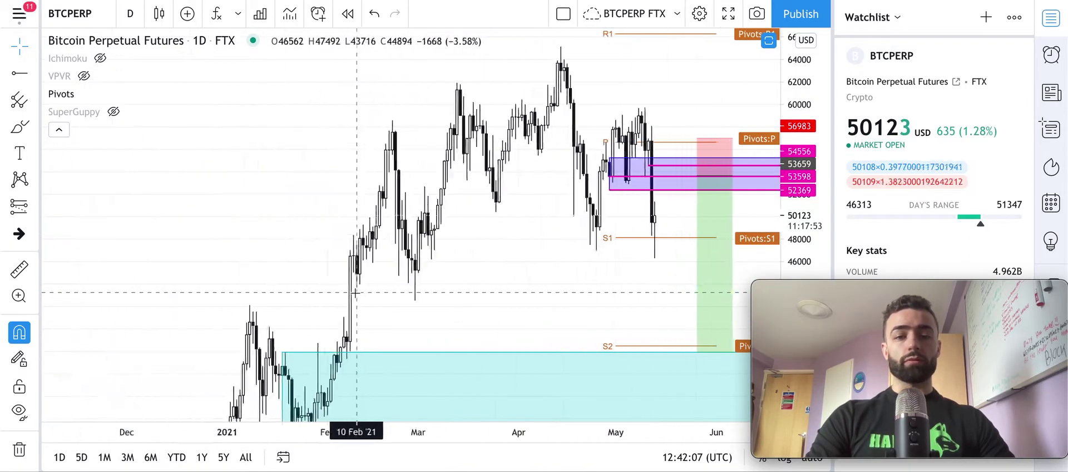
pyautogui.click(131, 19)
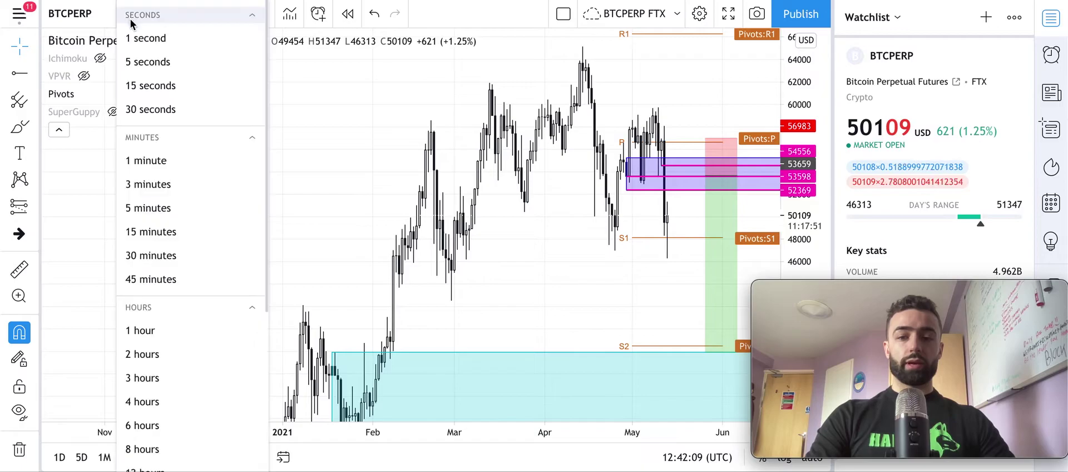
pyautogui.click(566, 287)
# Step: Turn off magnet snapping and brush red arcs over the mid-March, mid-April and early-May price peaks
pyautogui.moveTo(508, 297); pyautogui.dragTo(417, 335)
pyautogui.scroll(2, 425, 305)
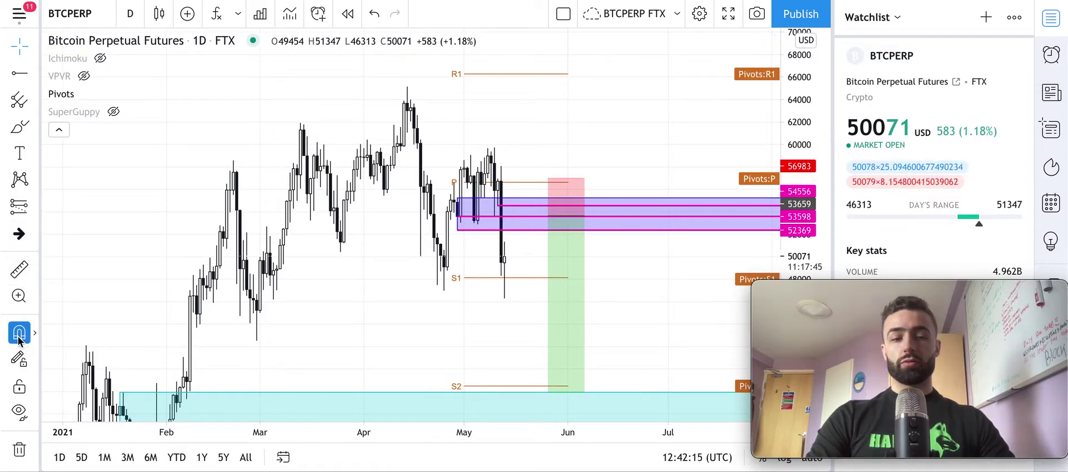
pyautogui.click(21, 128)
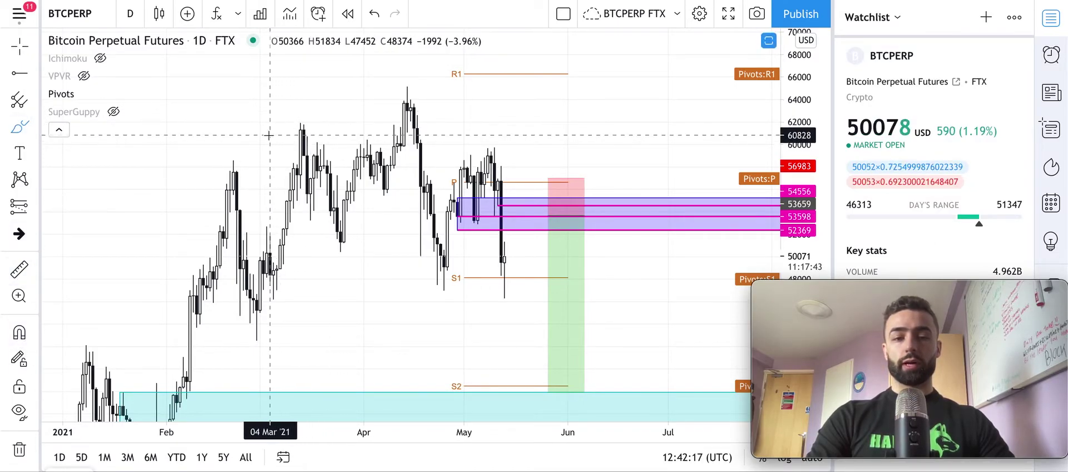
pyautogui.moveTo(281, 114); pyautogui.dragTo(322, 114)
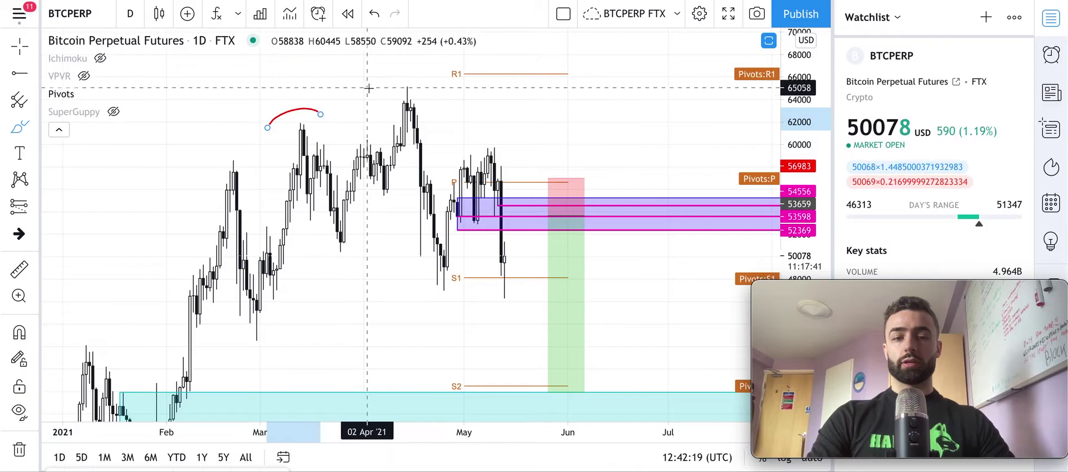
pyautogui.moveTo(373, 90); pyautogui.dragTo(427, 89)
pyautogui.moveTo(456, 149)
pyautogui.mouseDown()
pyautogui.moveTo(497, 129)
pyautogui.moveTo(523, 148)
pyautogui.mouseUp()
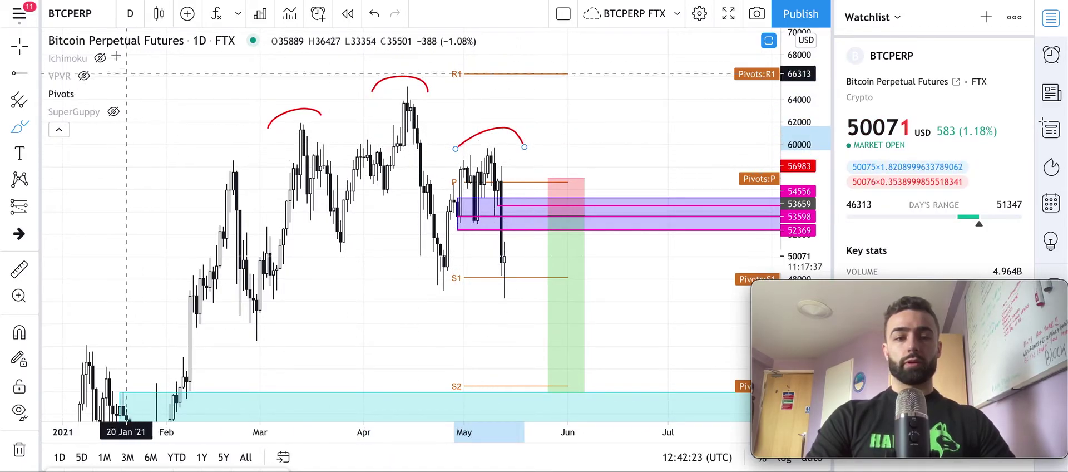
pyautogui.click(24, 50)
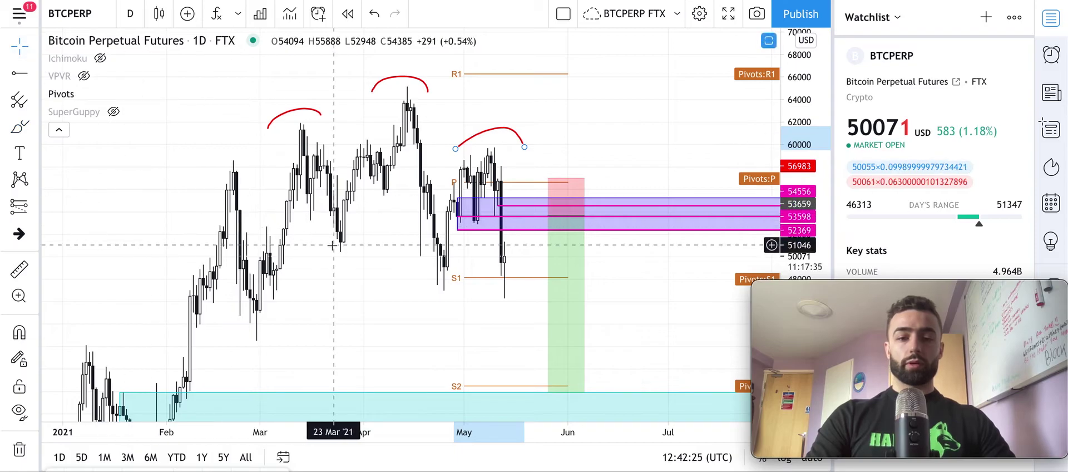
pyautogui.click(365, 298)
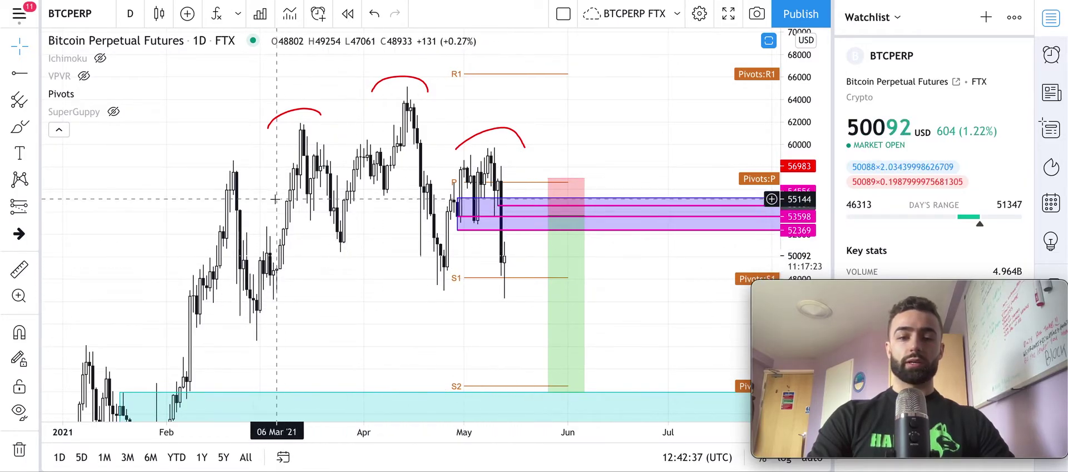
# Step: Draw a trend line beneath the lows under the three arcs, from about 53118 on 13 Mar to about 44611 in late May
pyautogui.moveTo(470, 322); pyautogui.dragTo(470, 254)
pyautogui.moveTo(800, 121); pyautogui.dragTo(800, 146)
pyautogui.scroll(-2, 403, 252)
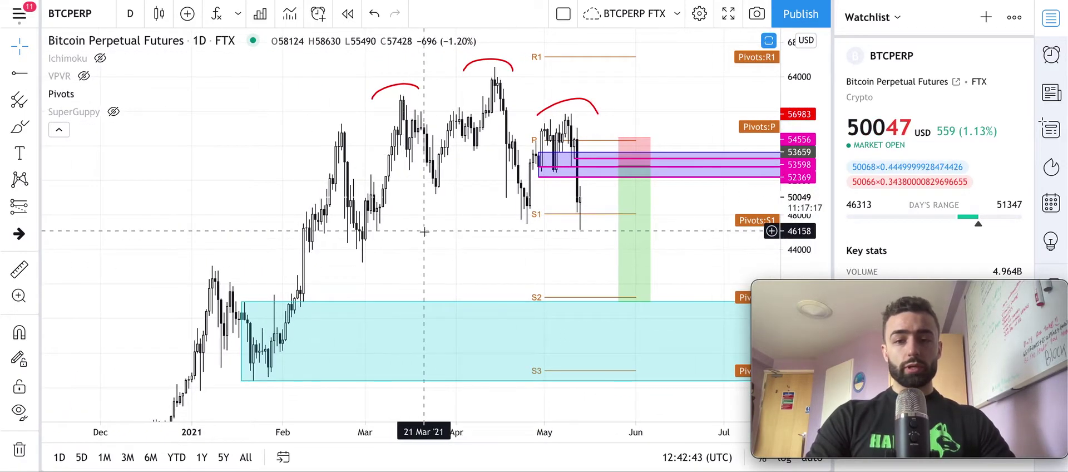
pyautogui.scroll(2, 421, 231)
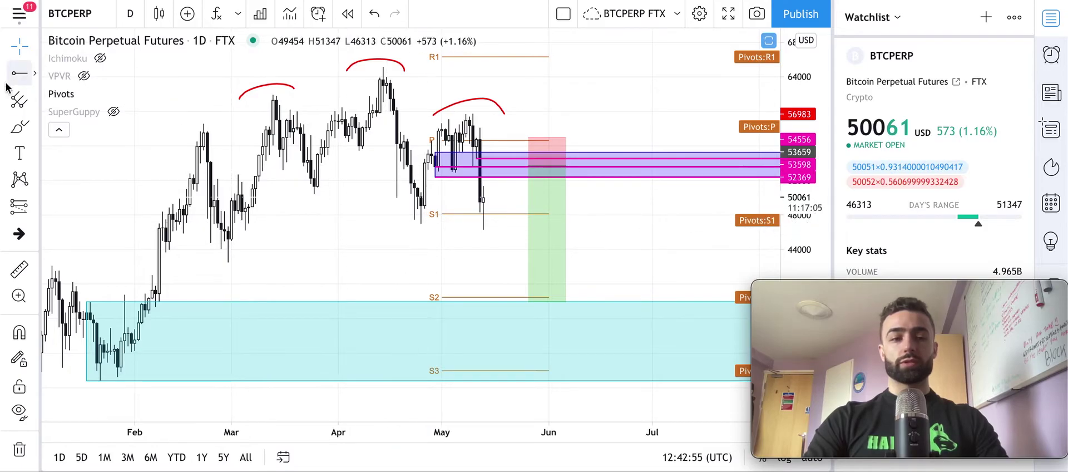
pyautogui.click(35, 72)
pyautogui.click(78, 66)
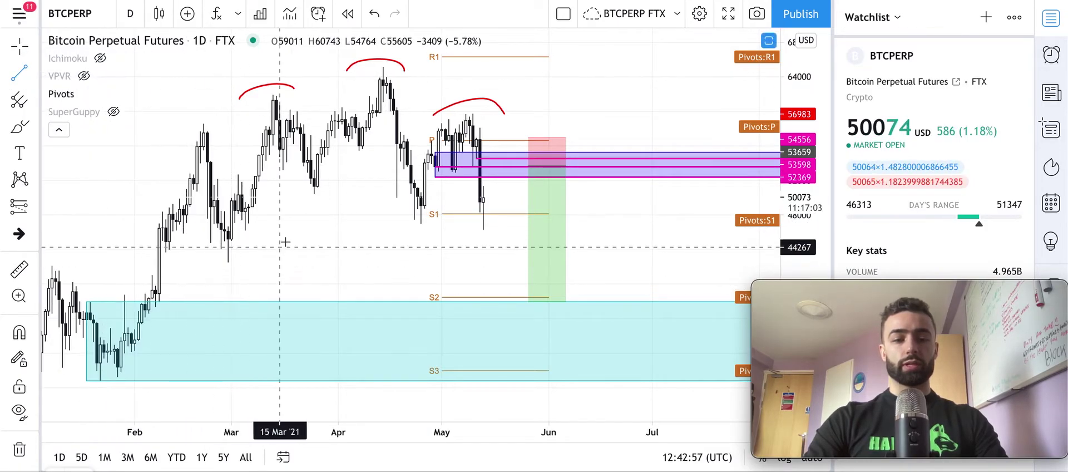
pyautogui.click(273, 171)
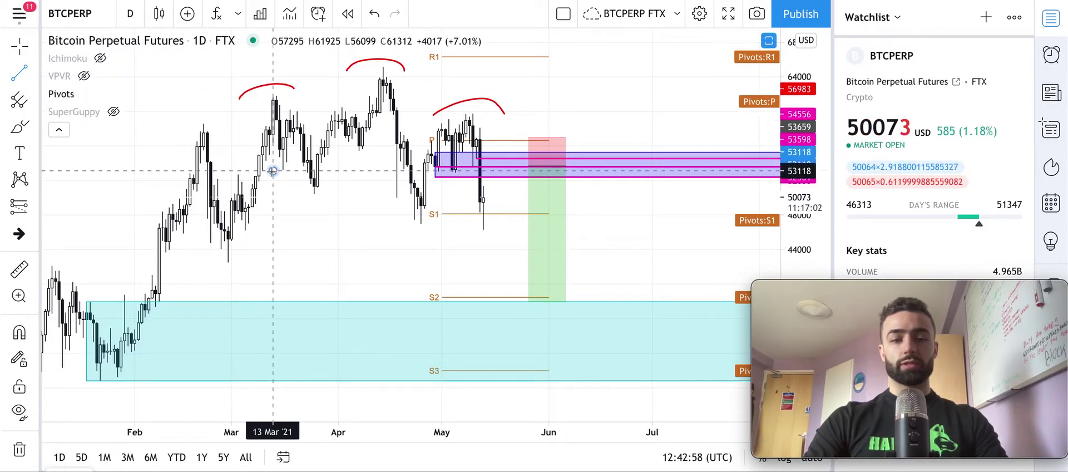
pyautogui.click(537, 244)
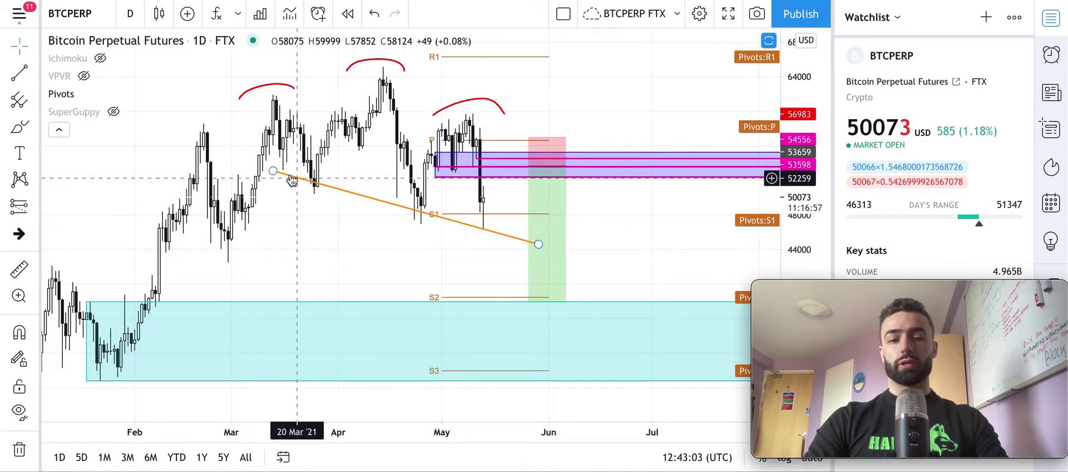
# Step: Refit the trend line to the lows, with its start at 52173 on 3 Mar and its end at 44182 on 8 Jun
pyautogui.moveTo(272, 171); pyautogui.dragTo(269, 185)
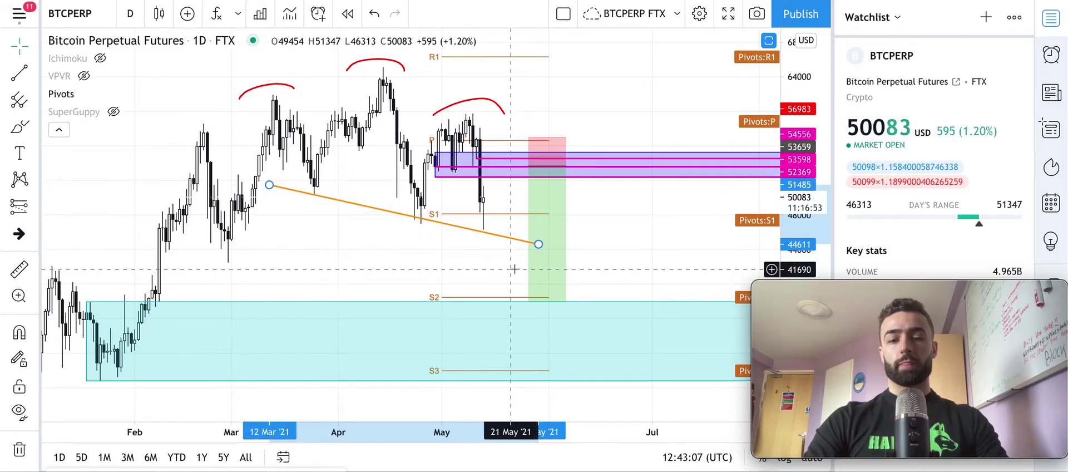
pyautogui.moveTo(539, 243); pyautogui.dragTo(574, 248)
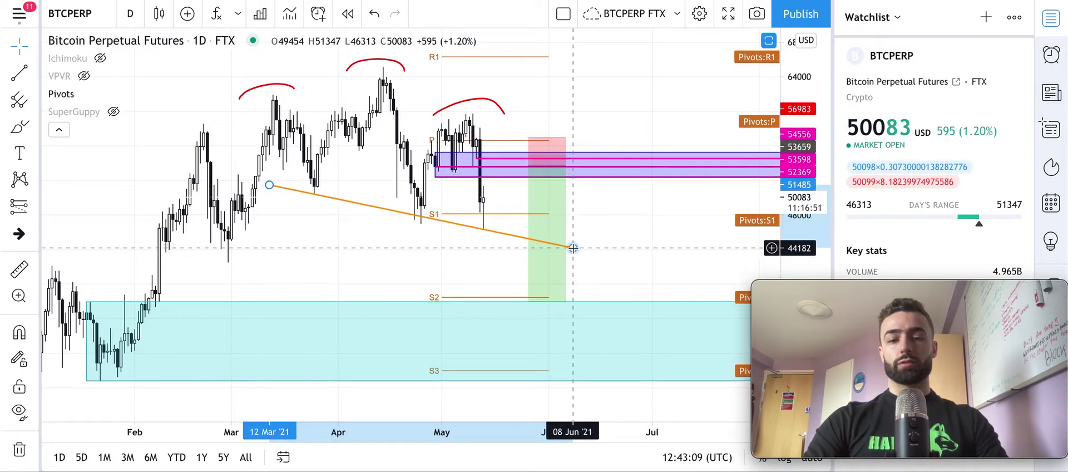
pyautogui.click(481, 251)
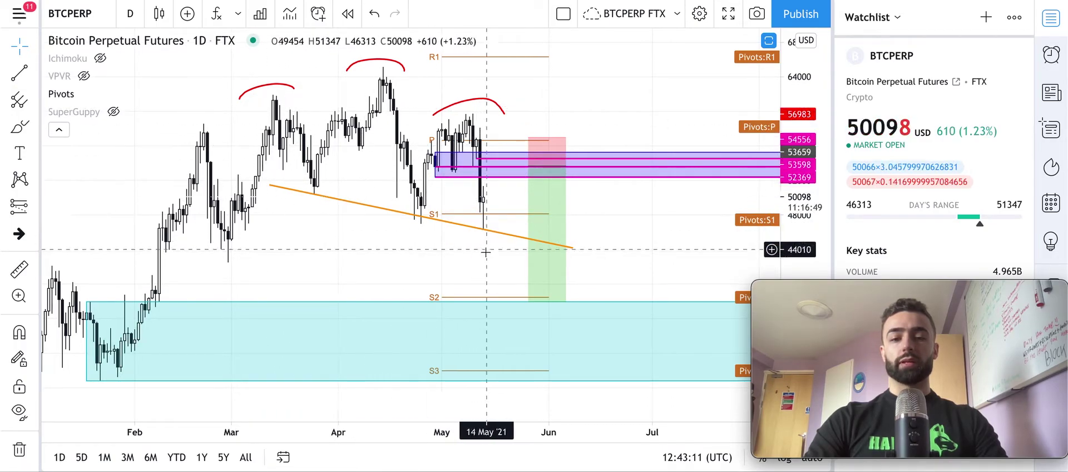
pyautogui.moveTo(269, 185); pyautogui.dragTo(239, 179)
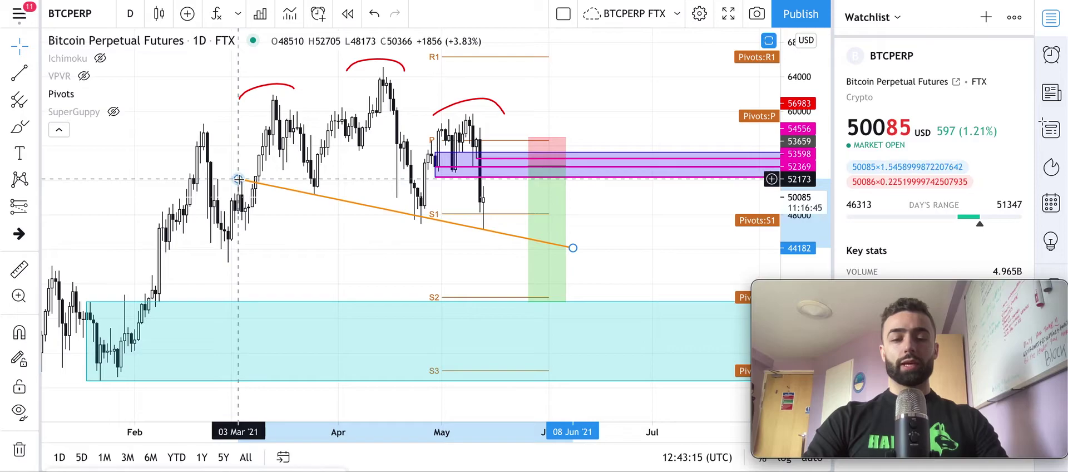
pyautogui.click(295, 240)
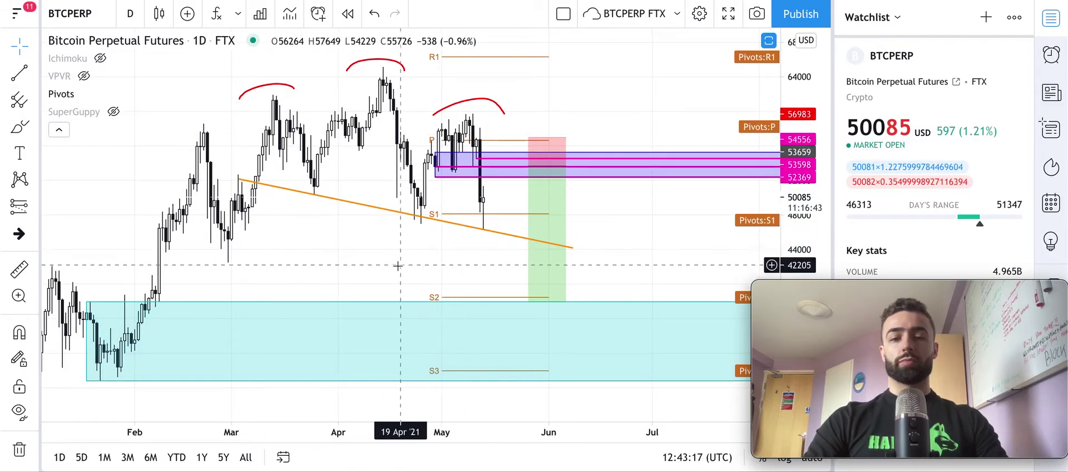
pyautogui.moveTo(400, 239); pyautogui.dragTo(465, 178)
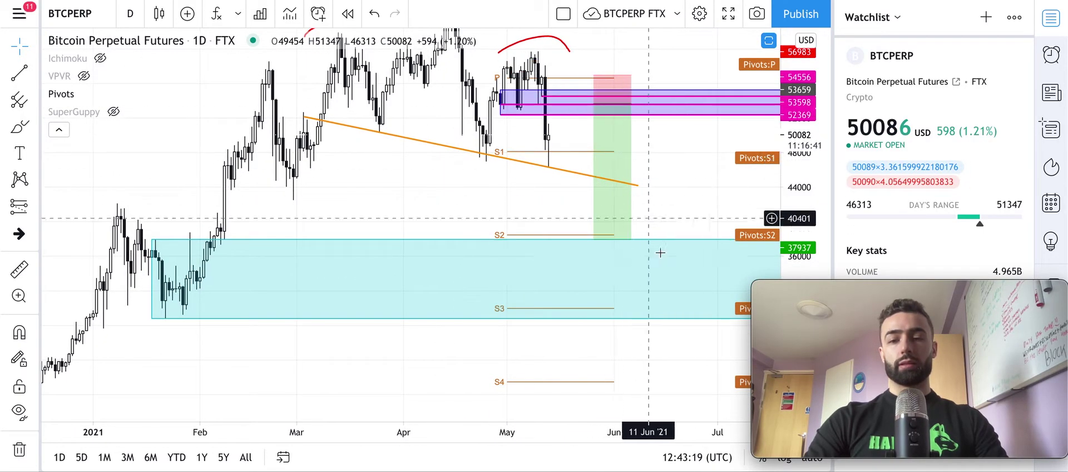
pyautogui.moveTo(370, 173); pyautogui.dragTo(376, 222)
pyautogui.click(617, 139)
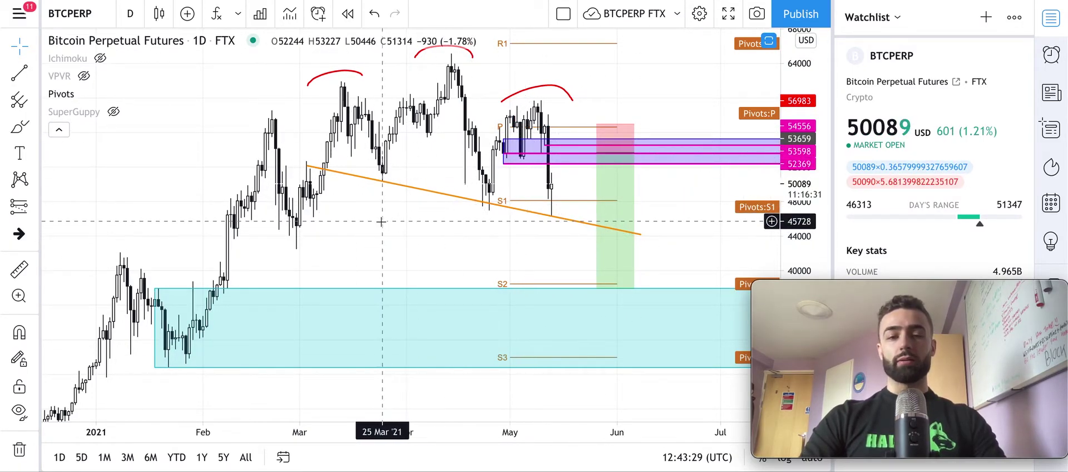
# Step: Measure the vertical distance from the mid-April peak down to the orange trend line
pyautogui.hscroll(5, 381, 222)
pyautogui.scroll(3, 381, 222)
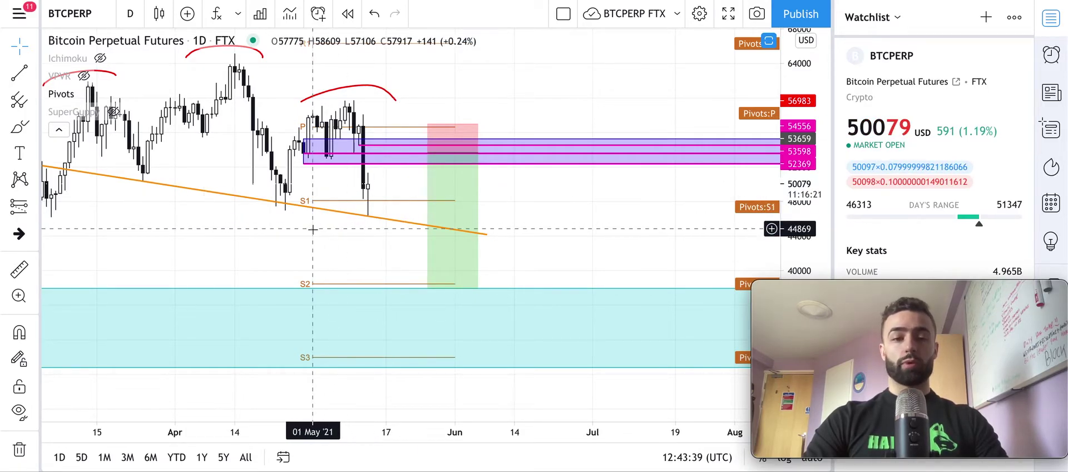
pyautogui.hscroll(-5, 301, 230)
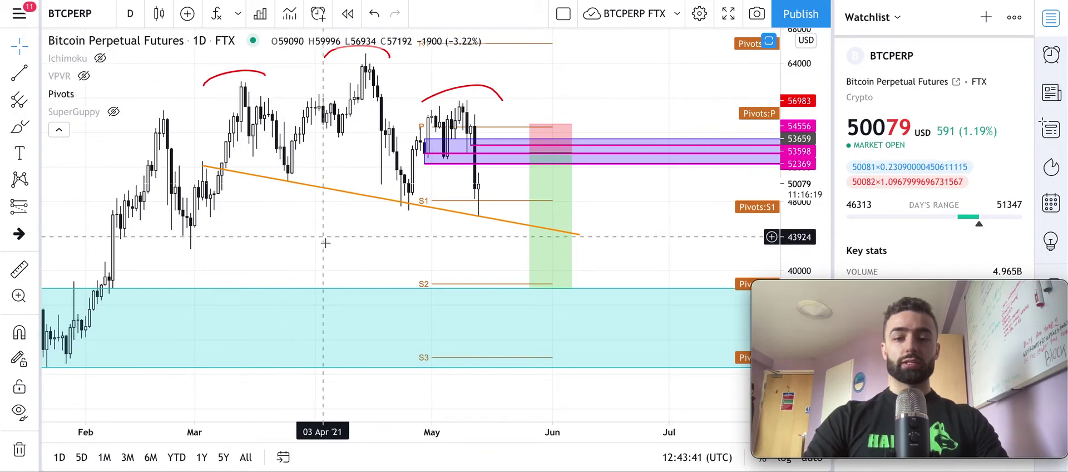
pyautogui.moveTo(324, 238); pyautogui.dragTo(374, 274)
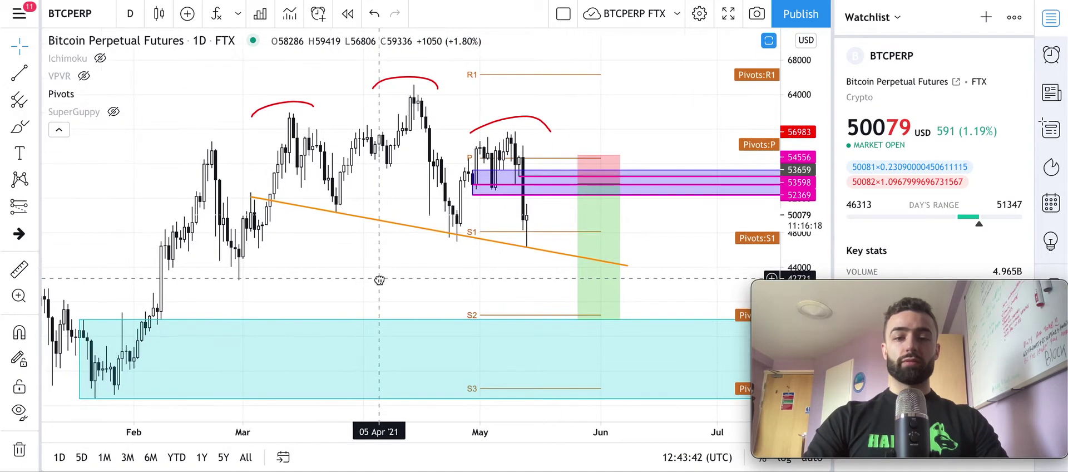
pyautogui.click(19, 272)
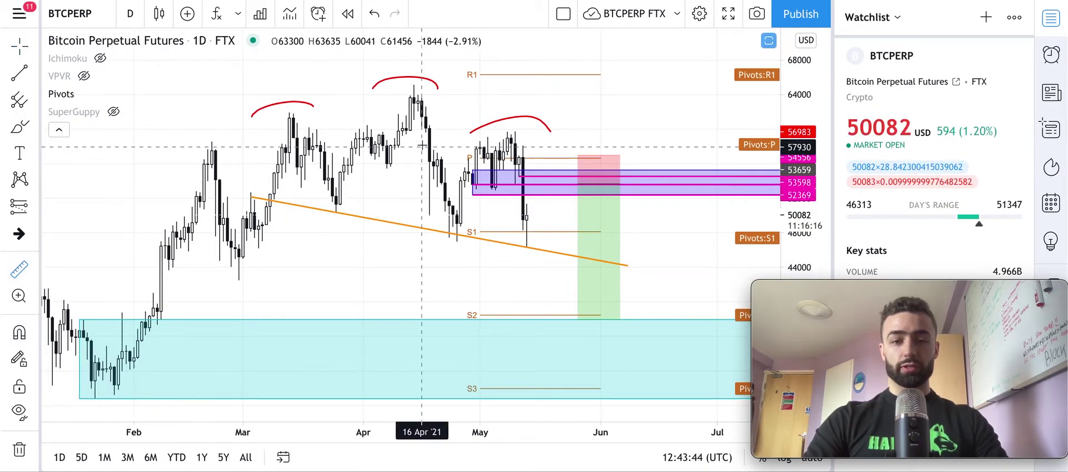
pyautogui.click(405, 86)
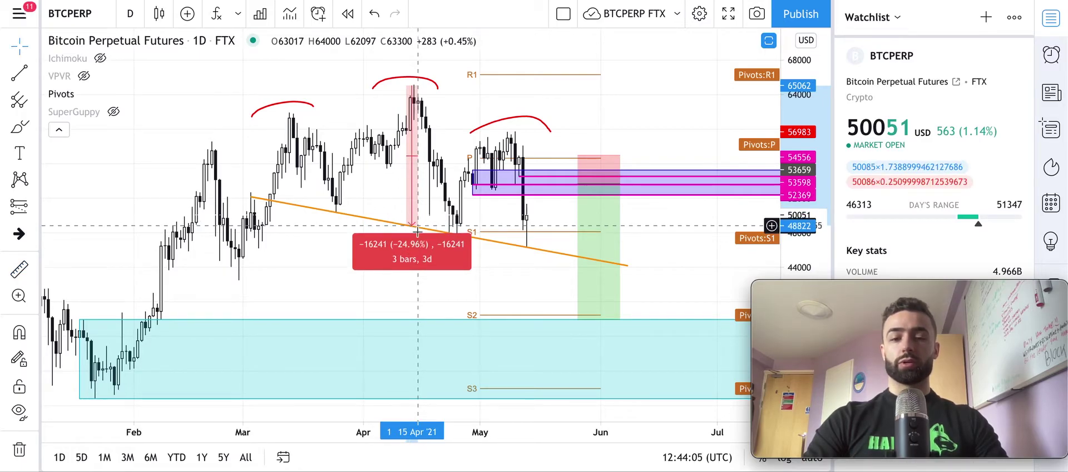
pyautogui.click(453, 295)
pyautogui.moveTo(450, 293); pyautogui.dragTo(357, 197)
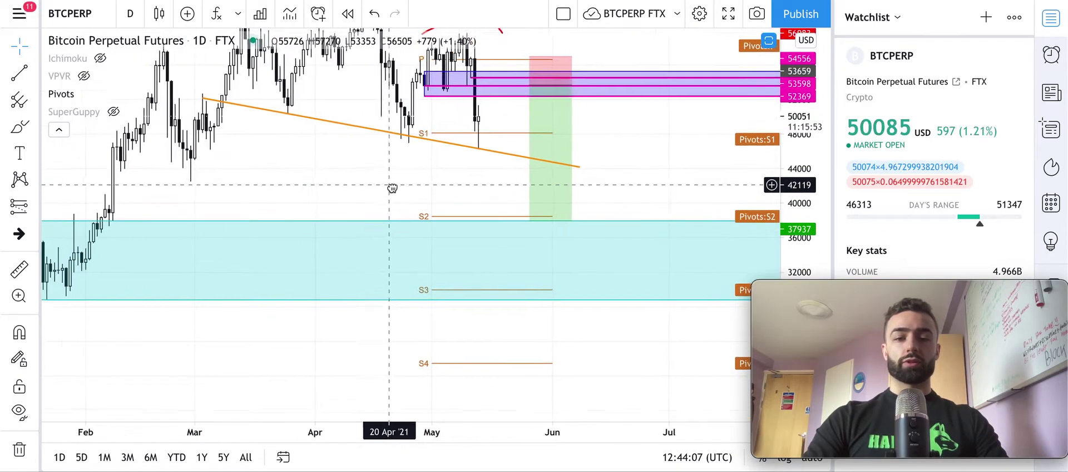
pyautogui.click(18, 271)
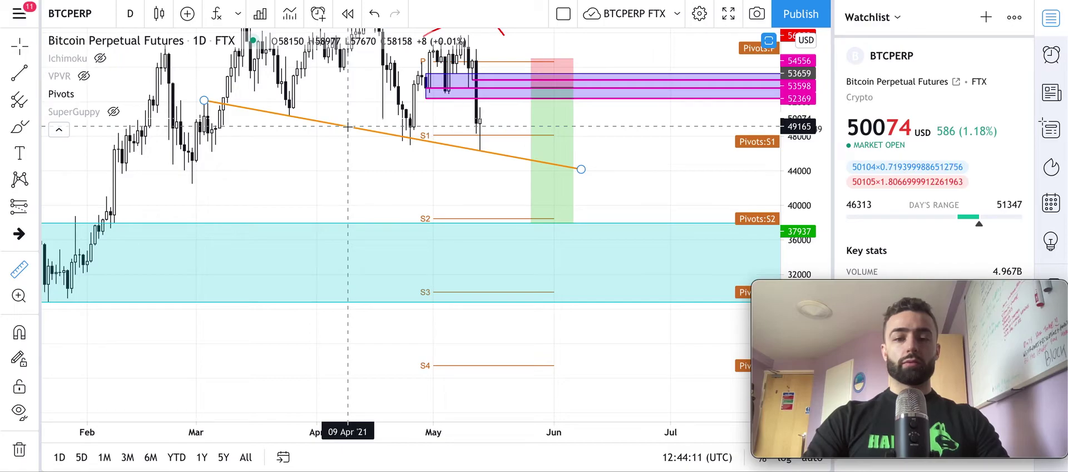
pyautogui.scroll(-2, 348, 127)
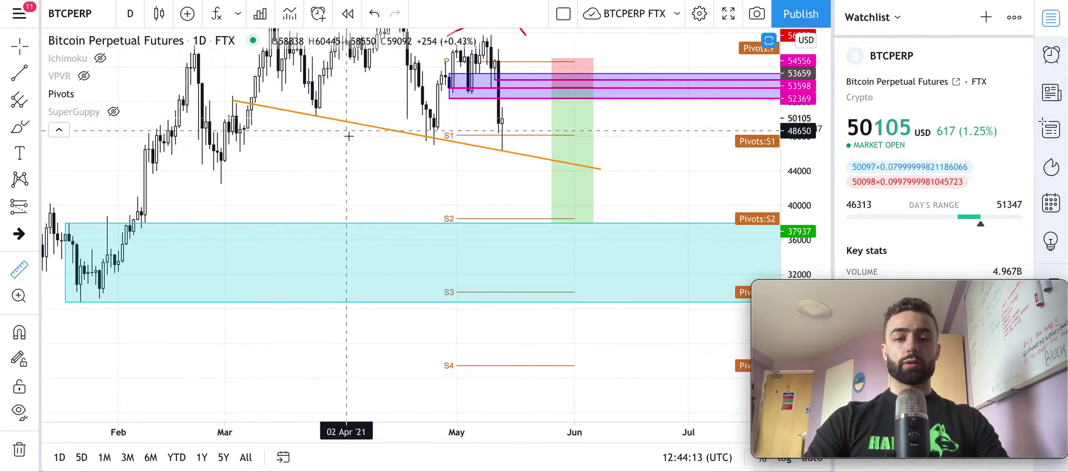
pyautogui.click(388, 195)
pyautogui.doubleClick(354, 102)
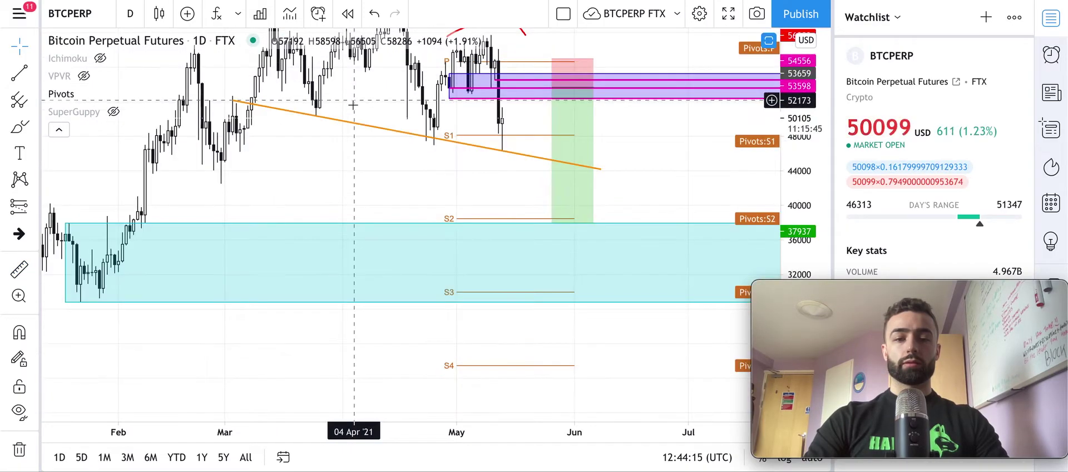
# Step: Measure a projected drop from the trend line below the mid-April peak down into the cyan zone
pyautogui.moveTo(358, 175); pyautogui.dragTo(357, 249)
pyautogui.scroll(-3, 357, 248)
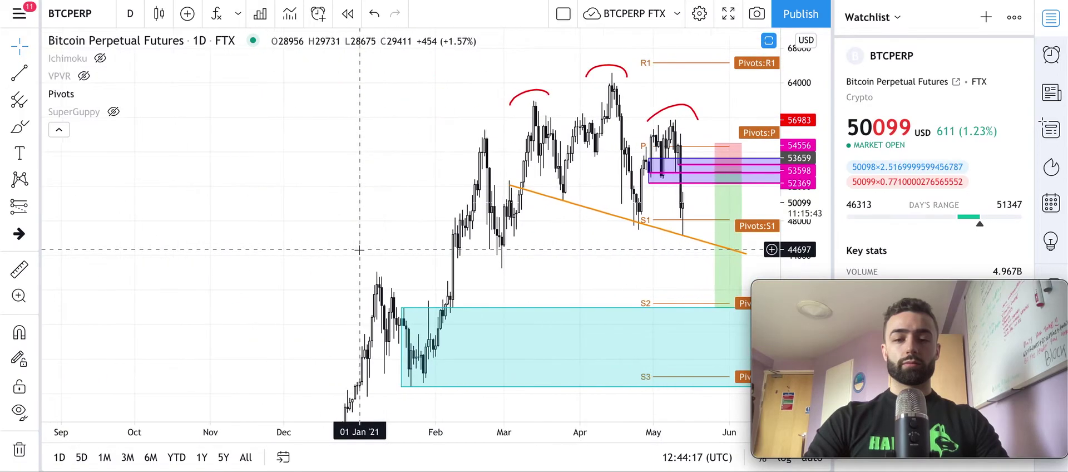
pyautogui.moveTo(587, 279); pyautogui.dragTo(436, 273)
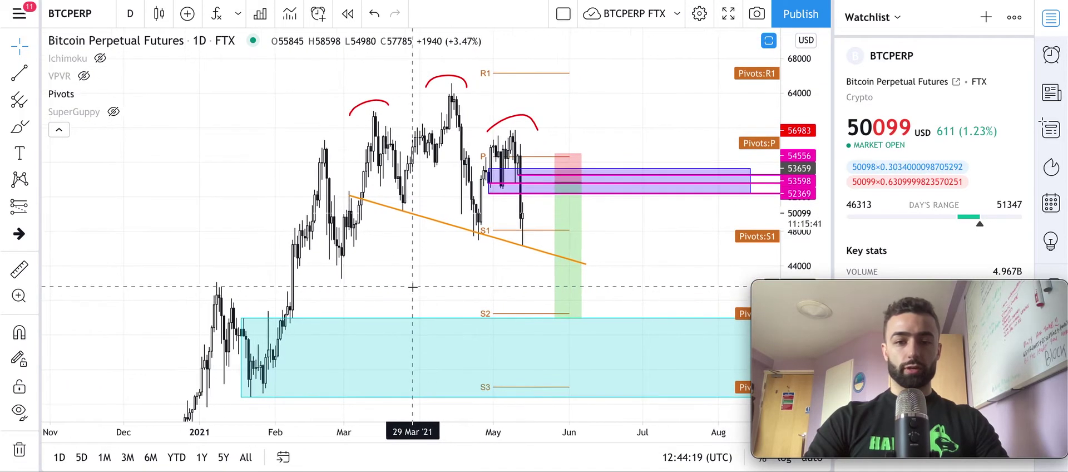
pyautogui.click(18, 271)
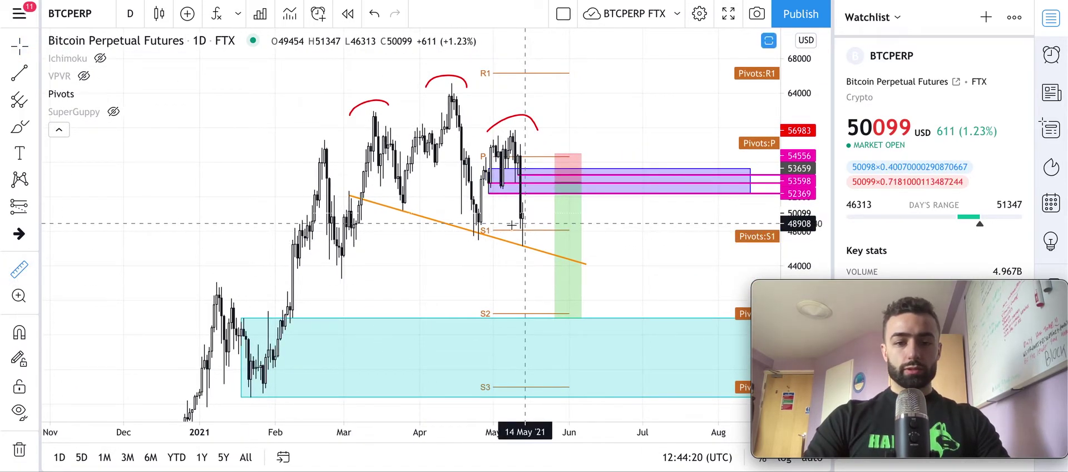
pyautogui.click(452, 224)
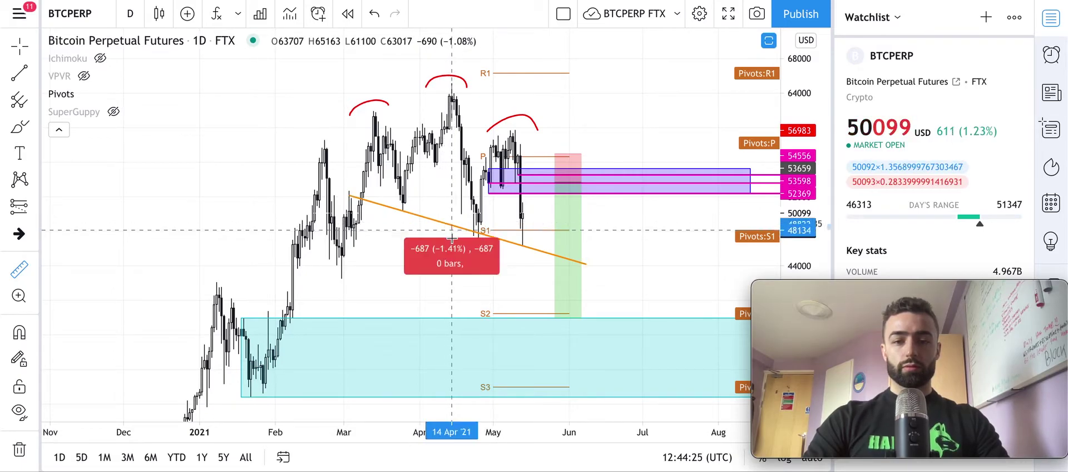
pyautogui.click(442, 351)
pyautogui.hscroll(3, 565, 324)
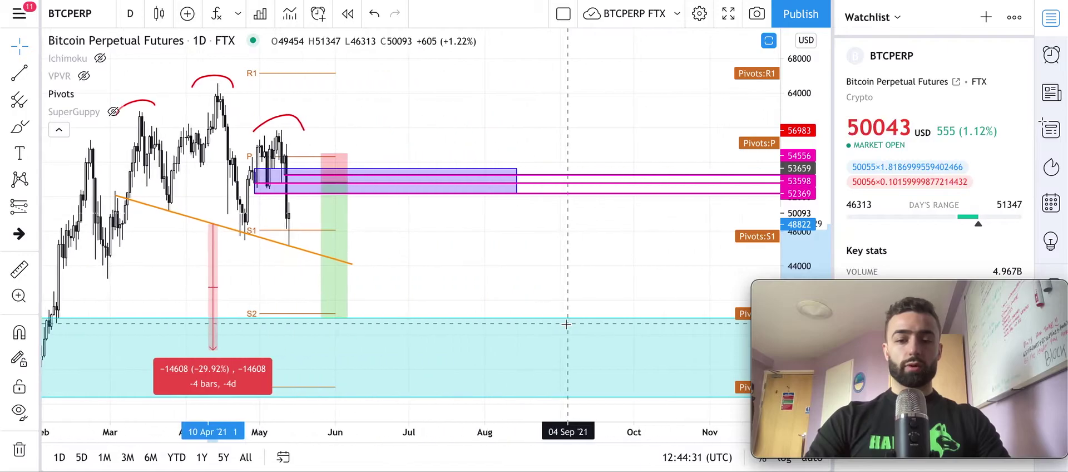
# Step: Rescale the chart and project the peak-to-trend-line distance downward again, from about 49208 to about 33045 inside the cyan zone
pyautogui.moveTo(815, 138); pyautogui.dragTo(814, 249)
pyautogui.moveTo(819, 82); pyautogui.dragTo(817, 203)
pyautogui.moveTo(820, 111); pyautogui.dragTo(810, 245)
pyautogui.moveTo(625, 304); pyautogui.dragTo(628, 215)
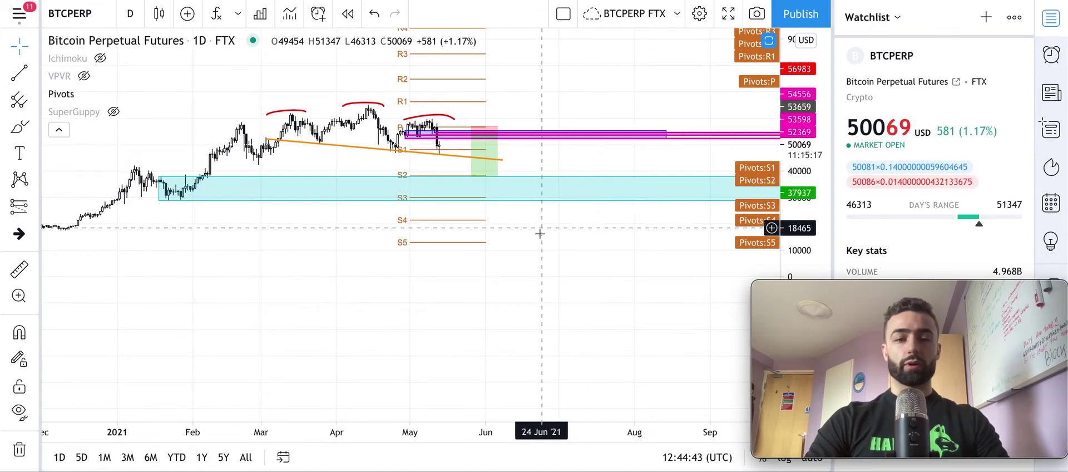
pyautogui.moveTo(801, 245); pyautogui.dragTo(801, 214)
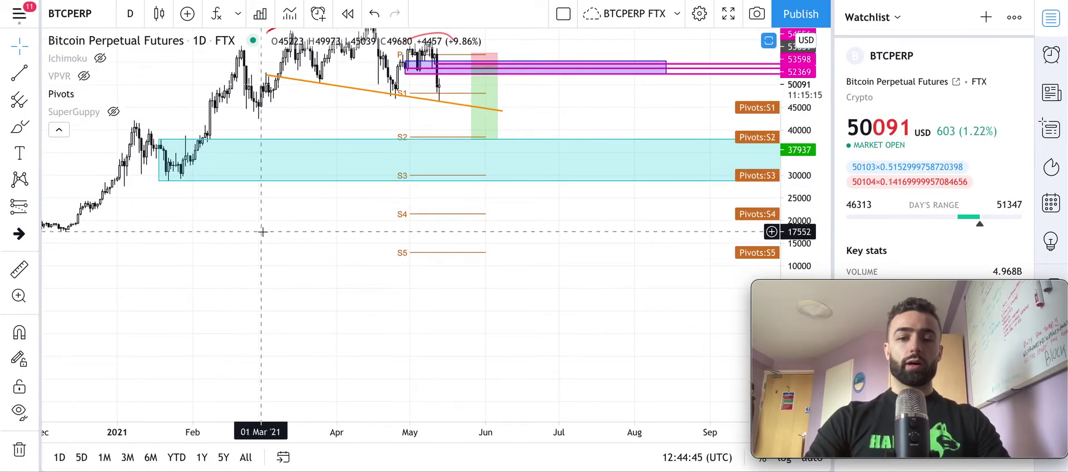
pyautogui.moveTo(250, 178); pyautogui.dragTo(429, 283)
pyautogui.moveTo(816, 227); pyautogui.dragTo(815, 213)
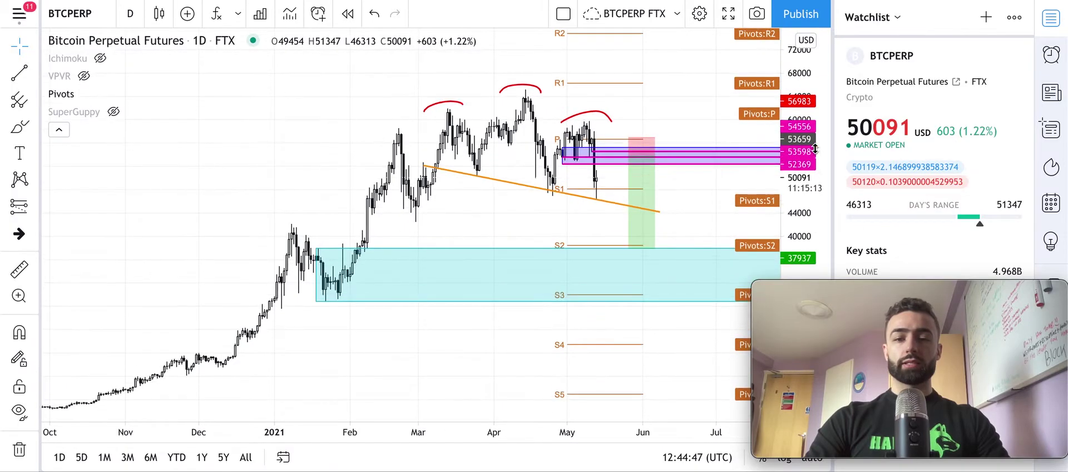
pyautogui.moveTo(477, 231); pyautogui.dragTo(347, 230)
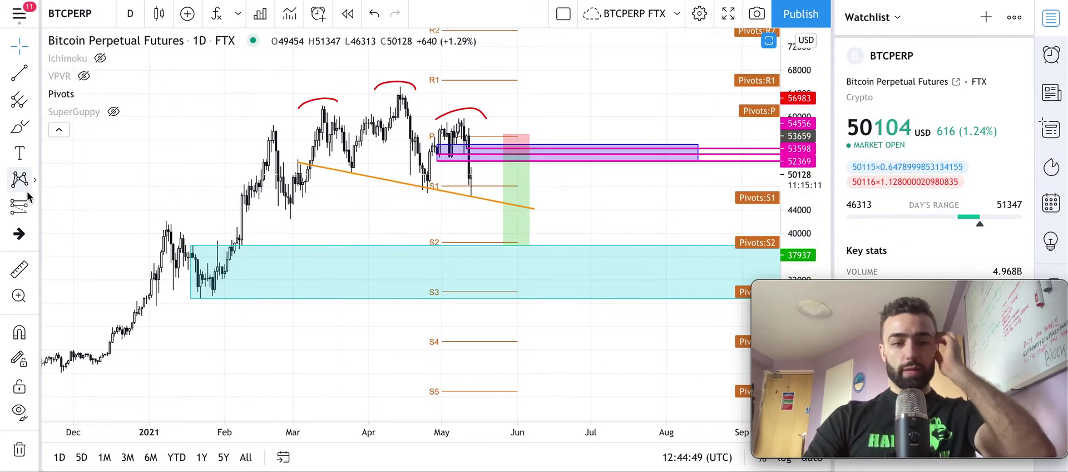
pyautogui.click(19, 269)
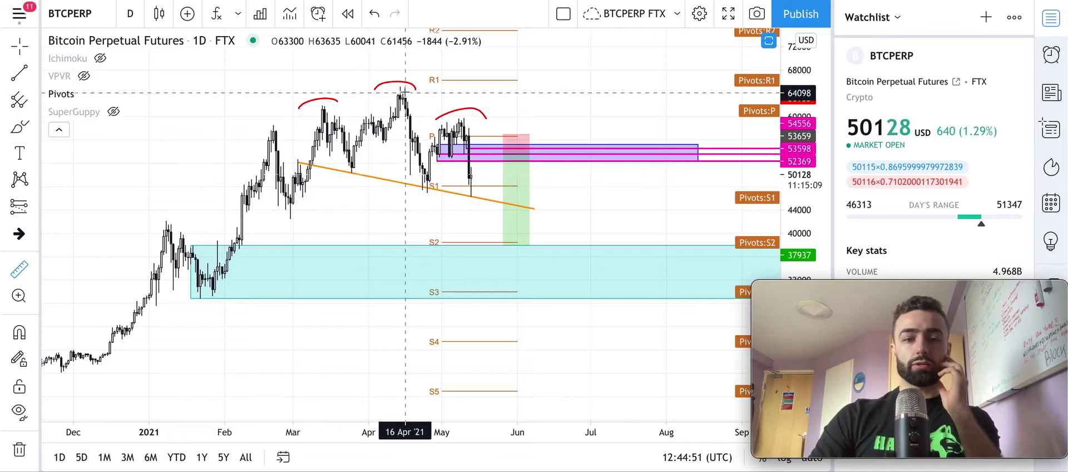
pyautogui.click(401, 180)
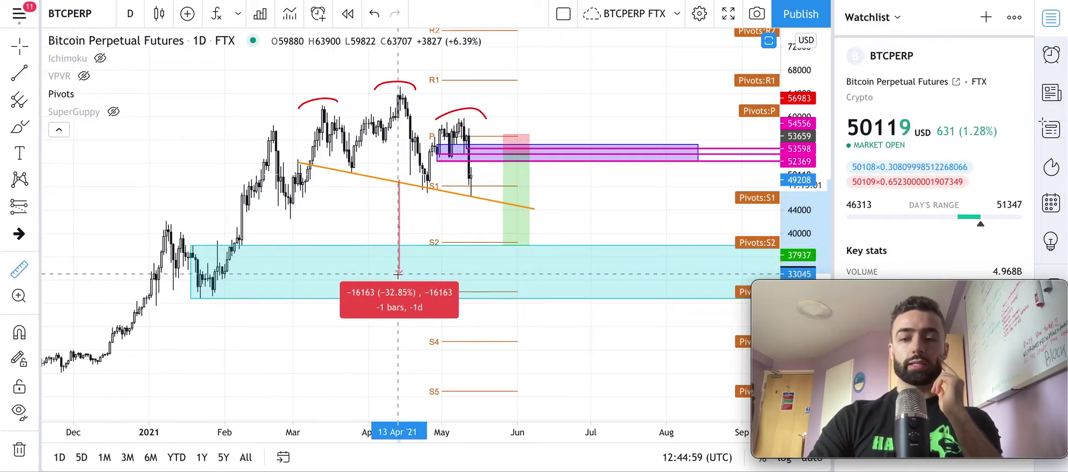
pyautogui.click(398, 273)
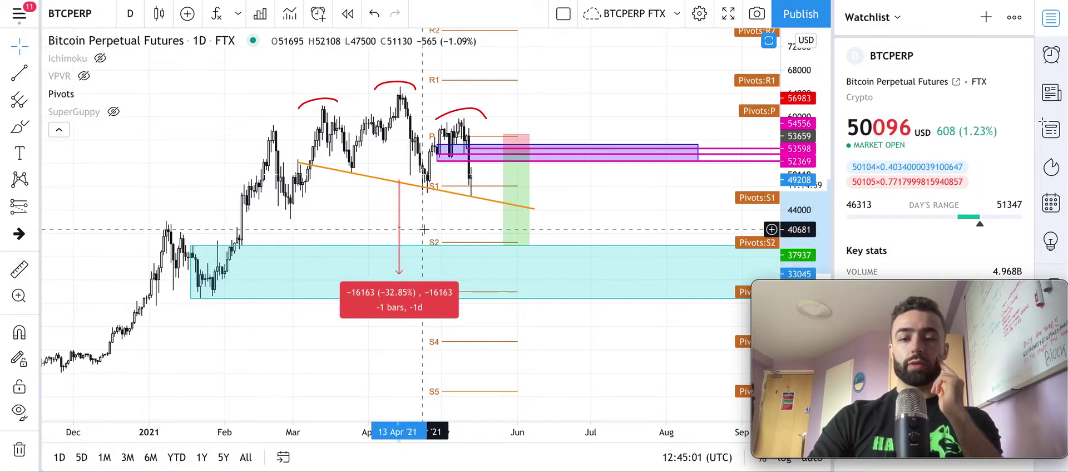
# Step: Try the short position's target at about 34318 and return it to 38008, near the cyan zone's upper edge
pyautogui.click(505, 245)
pyautogui.moveTo(505, 248); pyautogui.dragTo(504, 267)
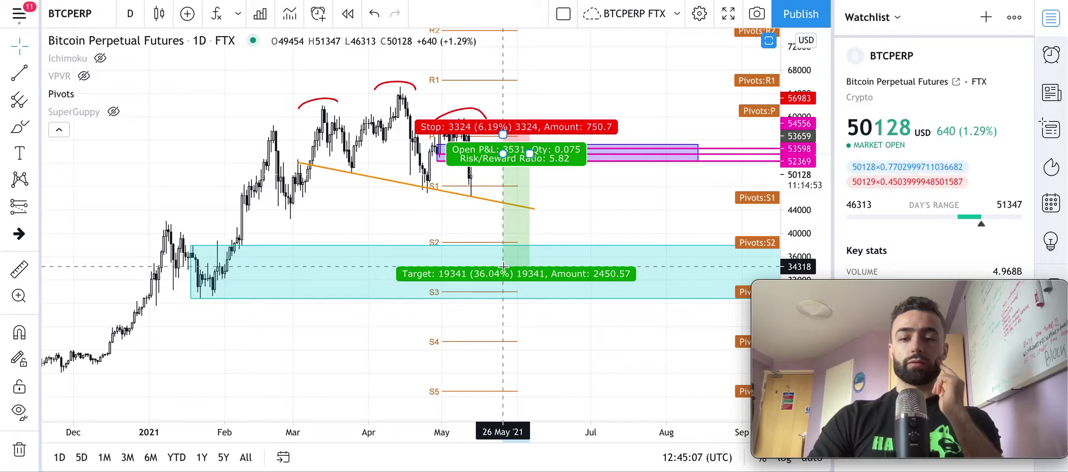
pyautogui.moveTo(504, 267); pyautogui.dragTo(504, 244)
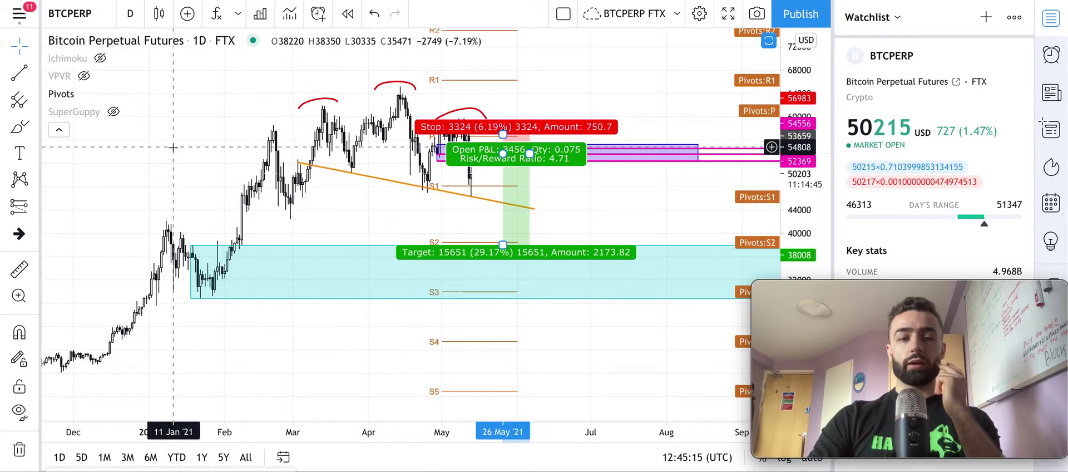
pyautogui.rightClick(299, 231)
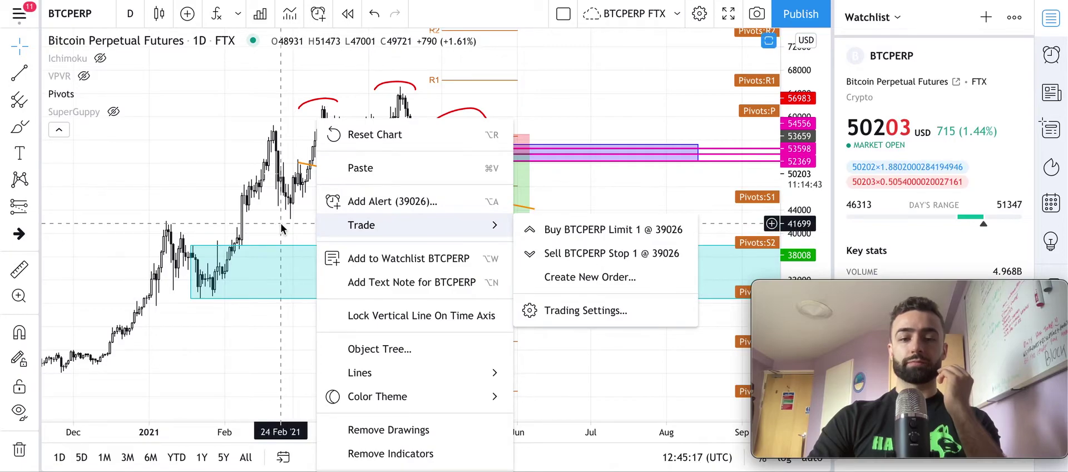
pyautogui.click(617, 83)
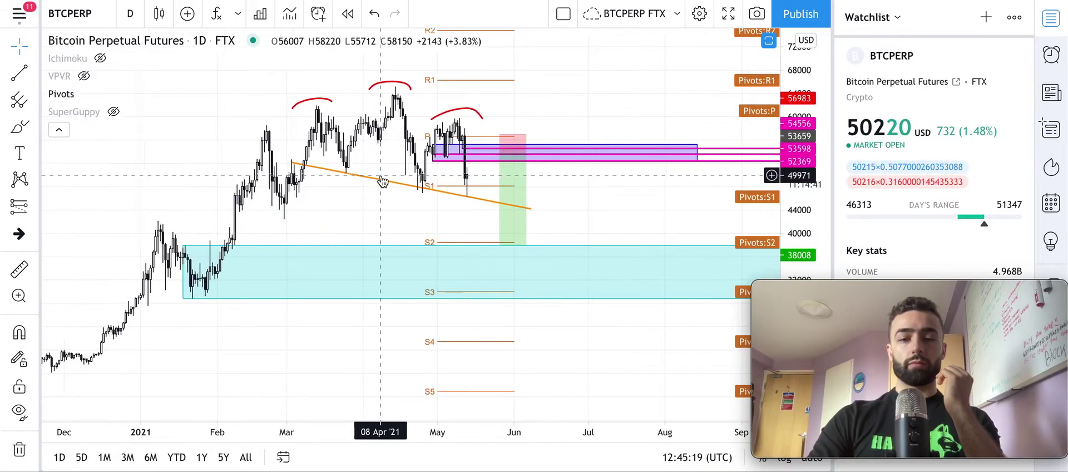
# Step: Hide the Pivots indicator and delete the orange trend line beneath the three peaks
pyautogui.scroll(5, 382, 179)
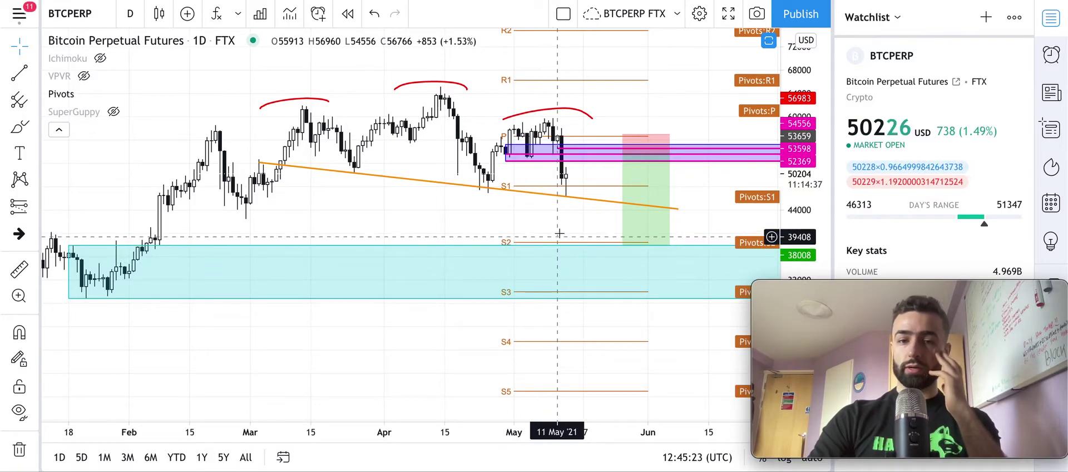
pyautogui.moveTo(579, 215); pyautogui.dragTo(488, 215)
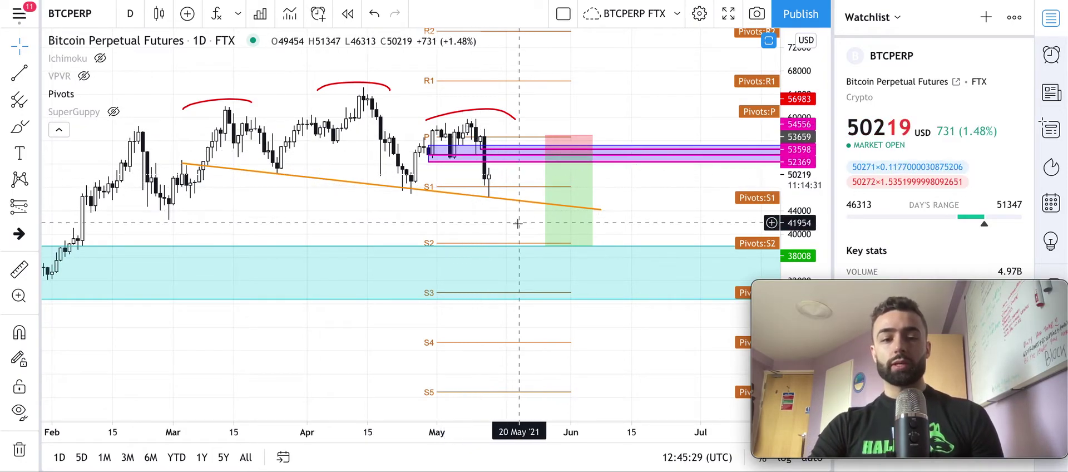
pyautogui.scroll(-1, 204, 220)
pyautogui.scroll(-2, 204, 221)
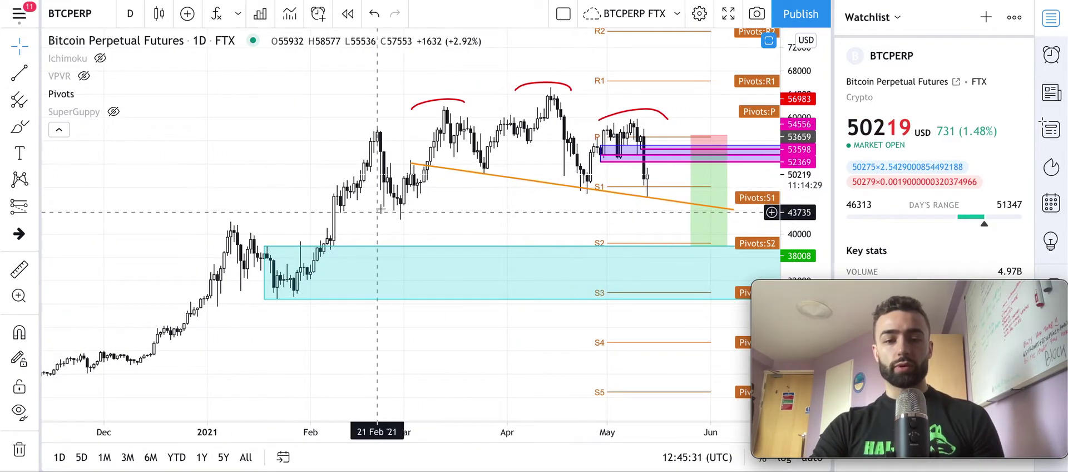
pyautogui.scroll(2, 445, 208)
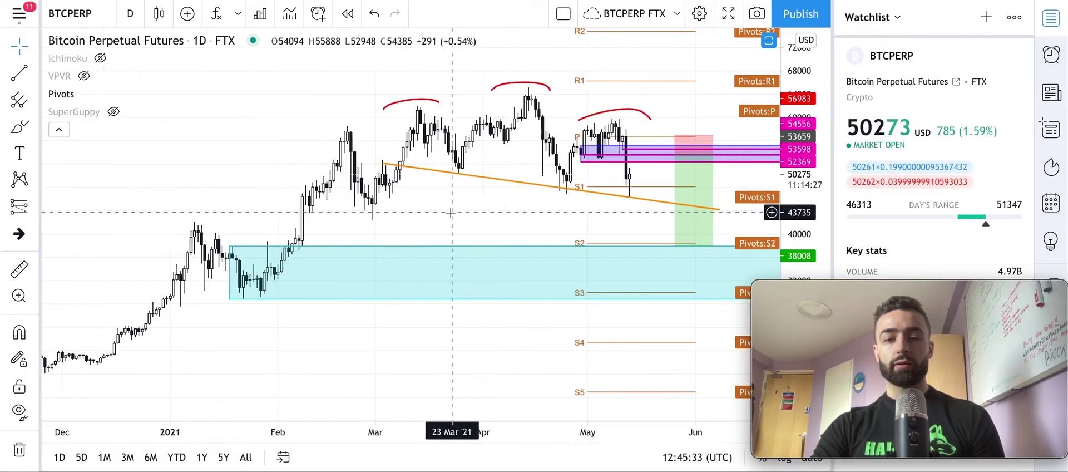
pyautogui.click(88, 94)
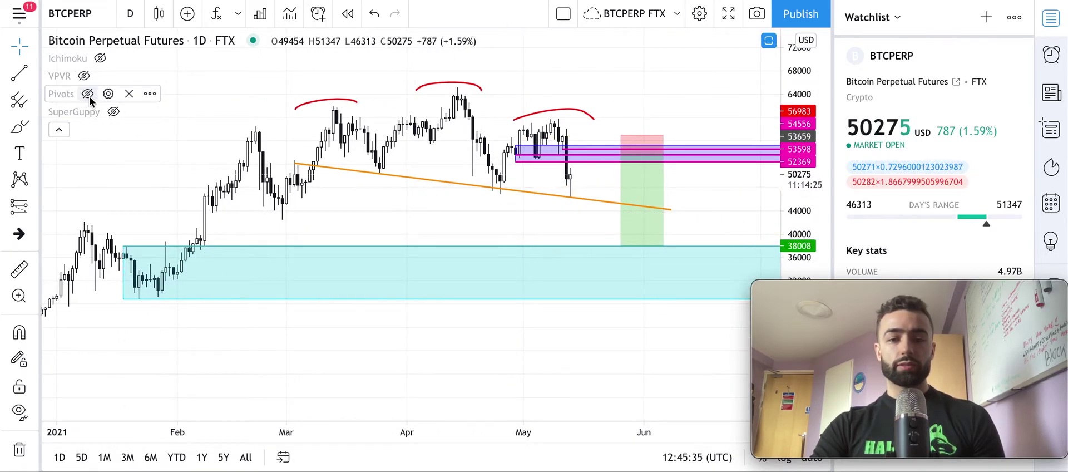
pyautogui.click(449, 181)
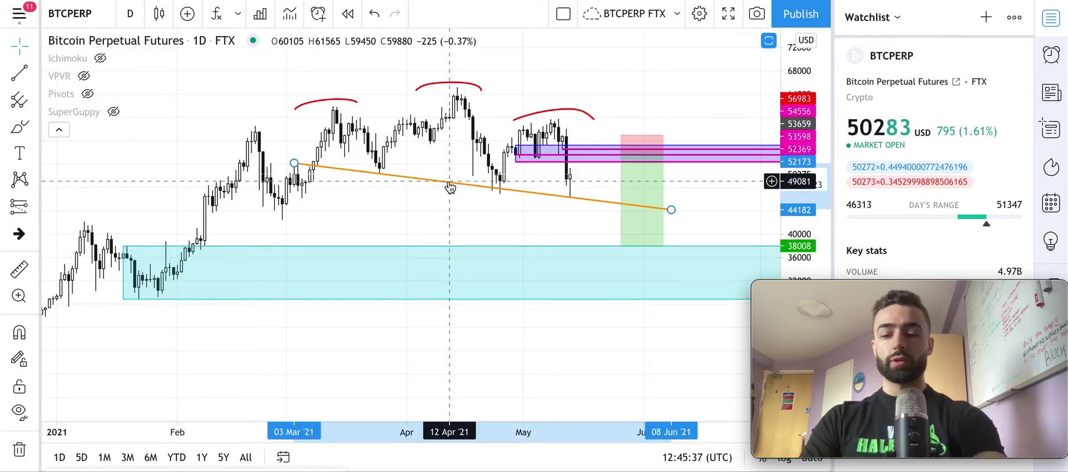
pyautogui.press('Delete')
# Step: Turn on magnet snapping and draw a rectangle below the purple zone, from 51834 on 4 Mar to 47563 in early June
pyautogui.moveTo(798, 127); pyautogui.dragTo(798, 143)
pyautogui.moveTo(393, 210); pyautogui.dragTo(392, 262)
pyautogui.click(339, 111)
pyautogui.moveTo(362, 232); pyautogui.dragTo(492, 221)
pyautogui.moveTo(814, 235); pyautogui.dragTo(814, 252)
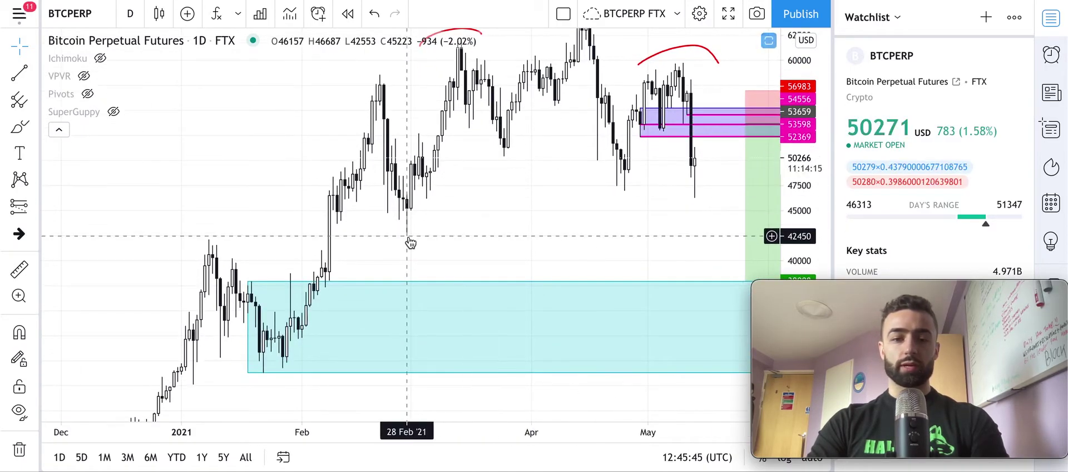
pyautogui.scroll(3, 411, 241)
pyautogui.moveTo(411, 240); pyautogui.dragTo(386, 230)
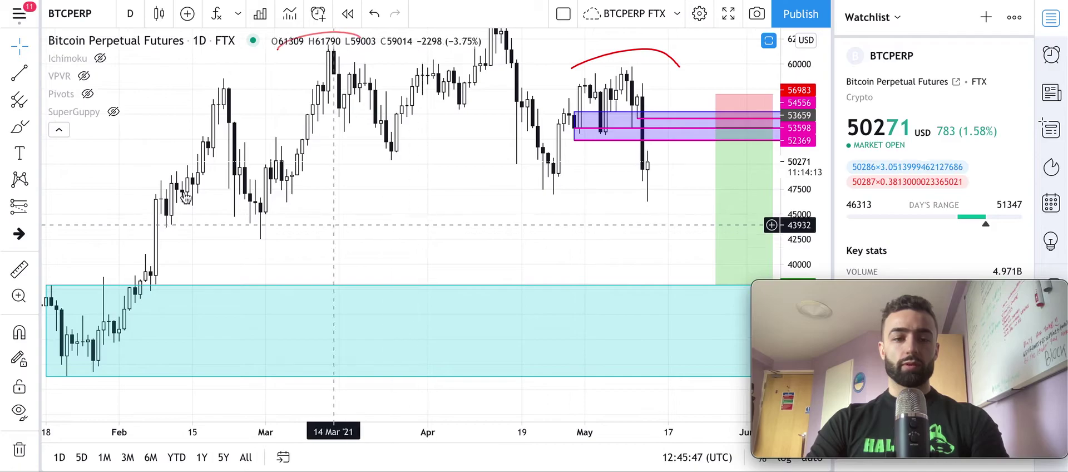
pyautogui.click(41, 132)
pyautogui.click(83, 215)
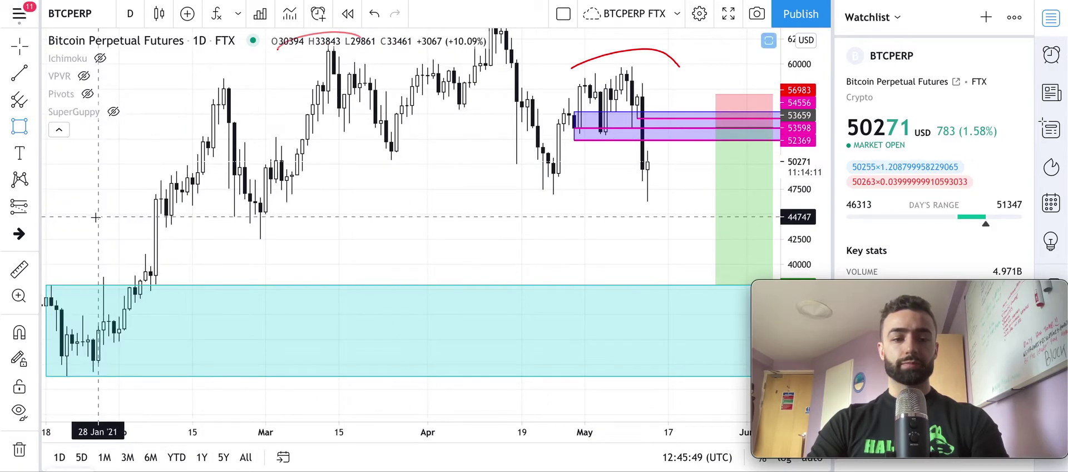
pyautogui.click(10, 335)
pyautogui.moveTo(282, 146); pyautogui.dragTo(763, 189)
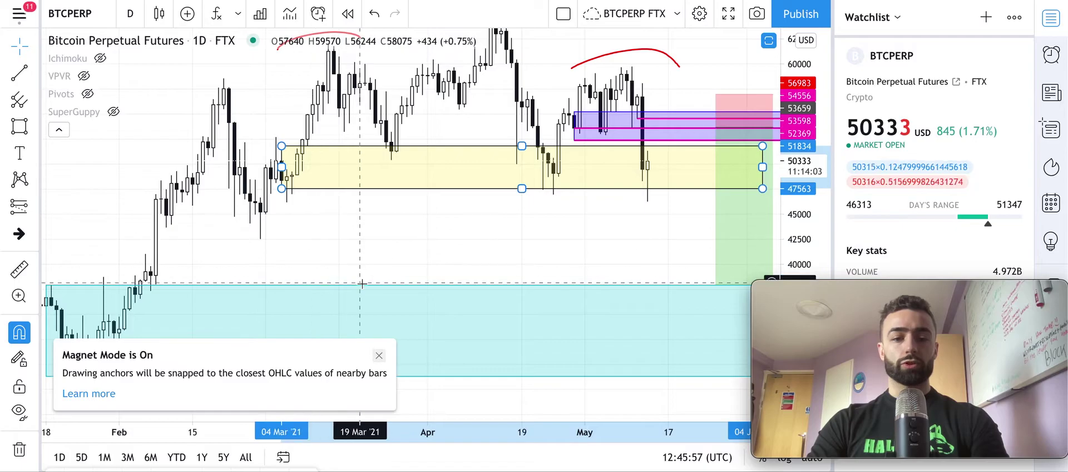
# Step: Snap the new rectangle's lower edge to 47452 and change its yellow background to a near-black shade
pyautogui.click(379, 354)
pyautogui.moveTo(282, 189); pyautogui.dragTo(282, 190)
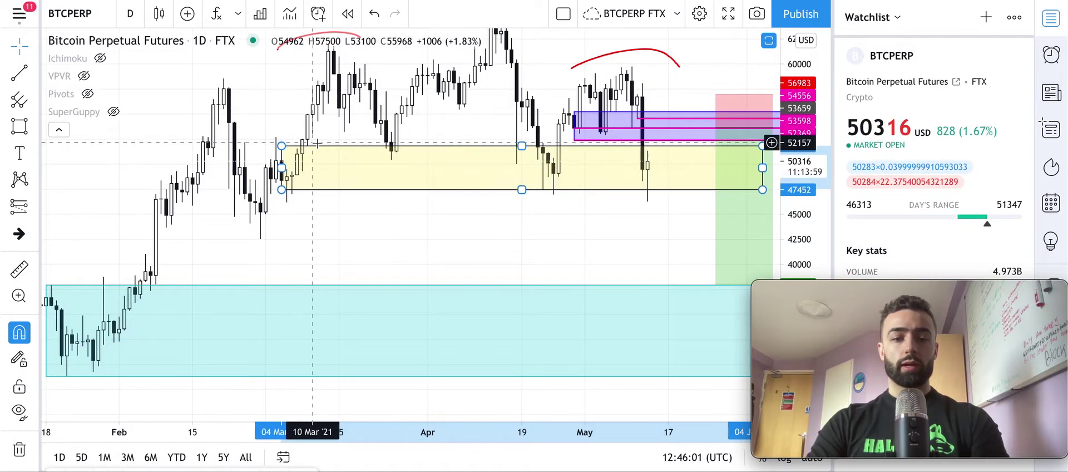
pyautogui.doubleClick(335, 154)
pyautogui.click(508, 245)
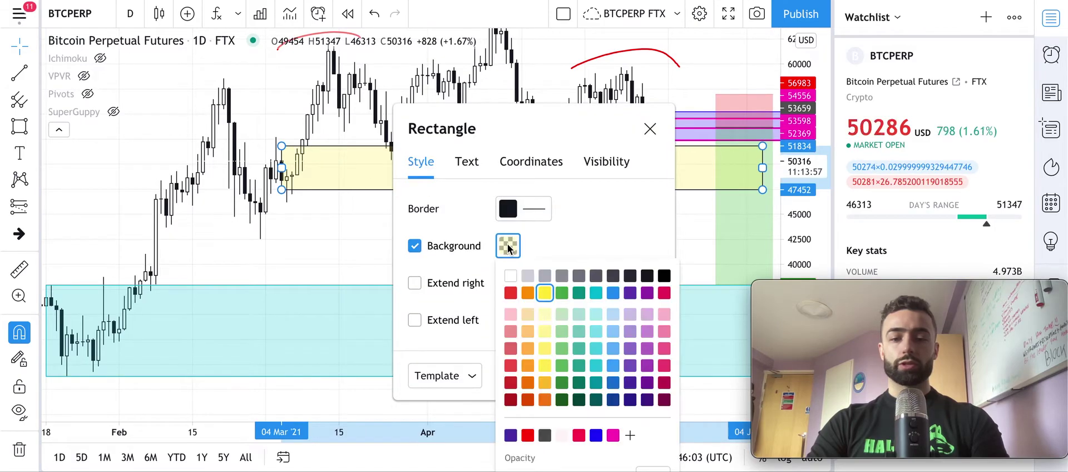
pyautogui.click(647, 276)
pyautogui.click(612, 222)
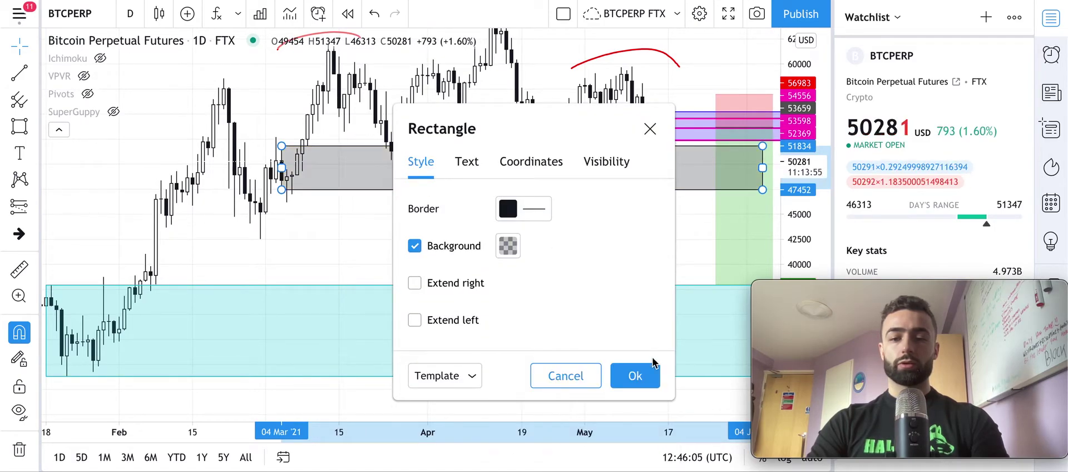
pyautogui.click(635, 374)
# Step: Extend the grey zone's right edge to 18 Jun
pyautogui.moveTo(616, 224); pyautogui.dragTo(527, 249)
pyautogui.moveTo(677, 194); pyautogui.dragTo(715, 194)
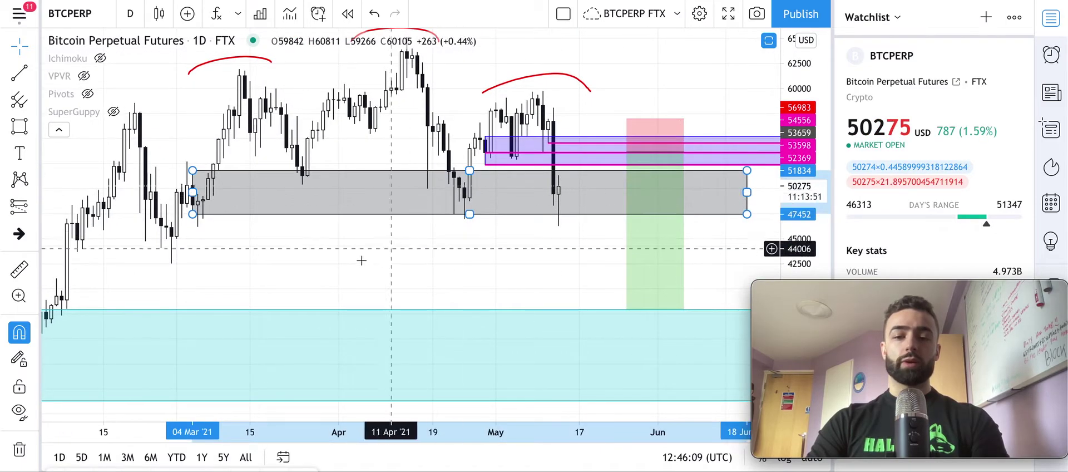
pyautogui.moveTo(337, 257); pyautogui.dragTo(408, 259)
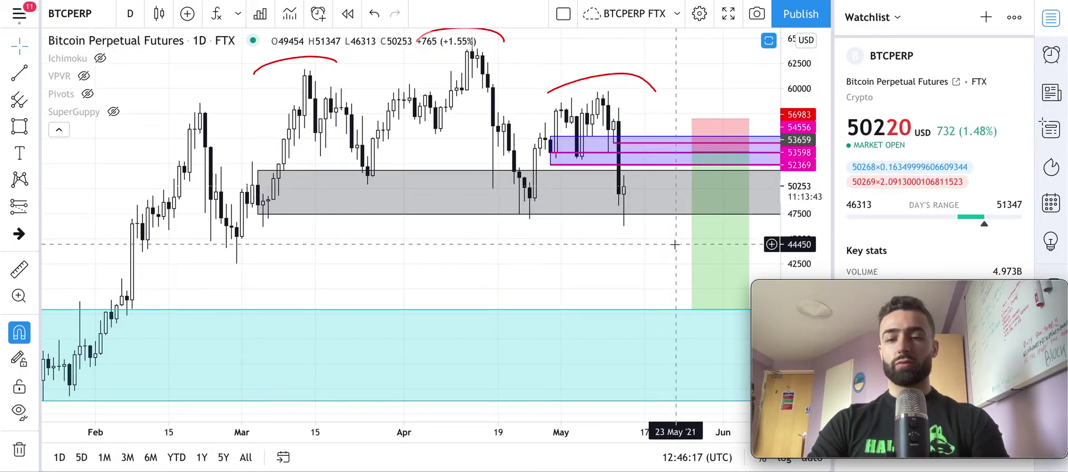
pyautogui.scroll(1, 499, 238)
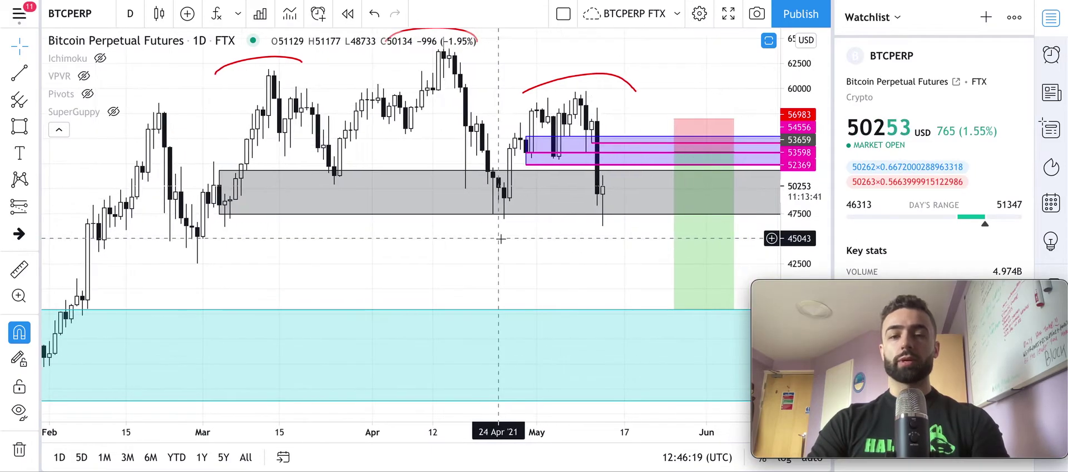
pyautogui.scroll(1, 500, 238)
# Step: Try starting the grey zone at 27 Mar and return its left edge to 4 Mar
pyautogui.moveTo(416, 247); pyautogui.dragTo(630, 228)
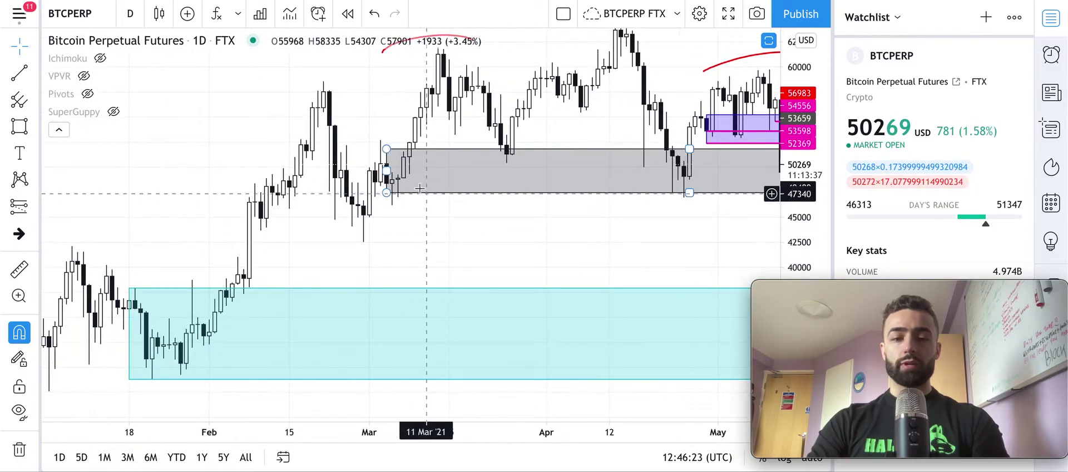
pyautogui.moveTo(387, 171); pyautogui.dragTo(517, 171)
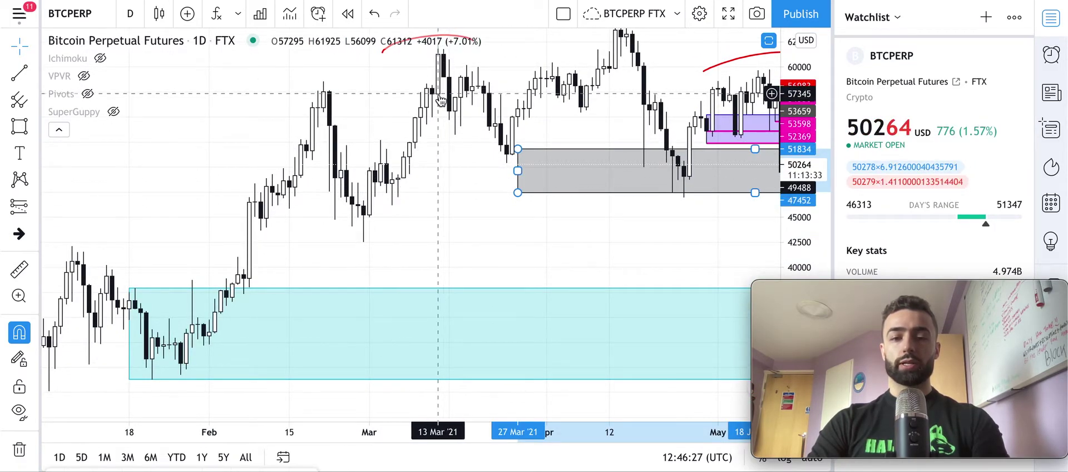
pyautogui.rightClick(520, 174)
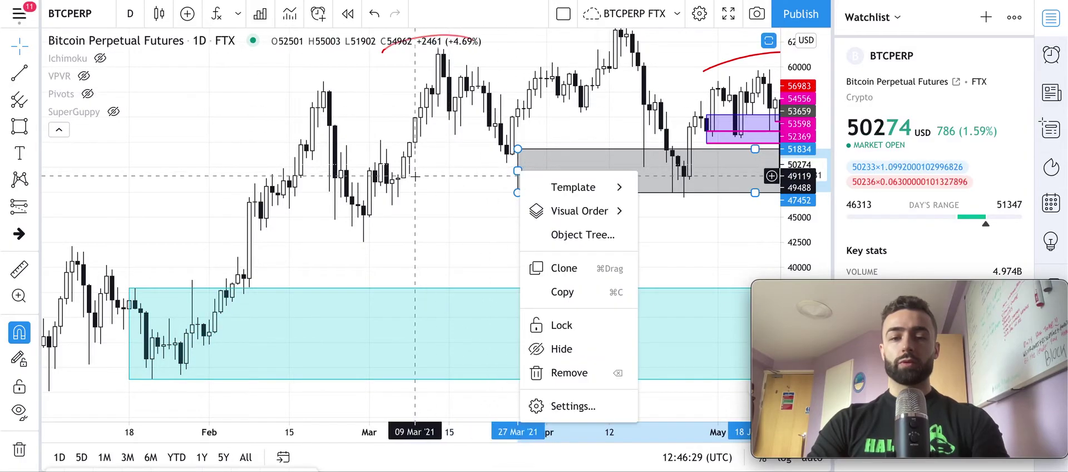
pyautogui.click(482, 178)
pyautogui.moveTo(520, 171); pyautogui.dragTo(387, 171)
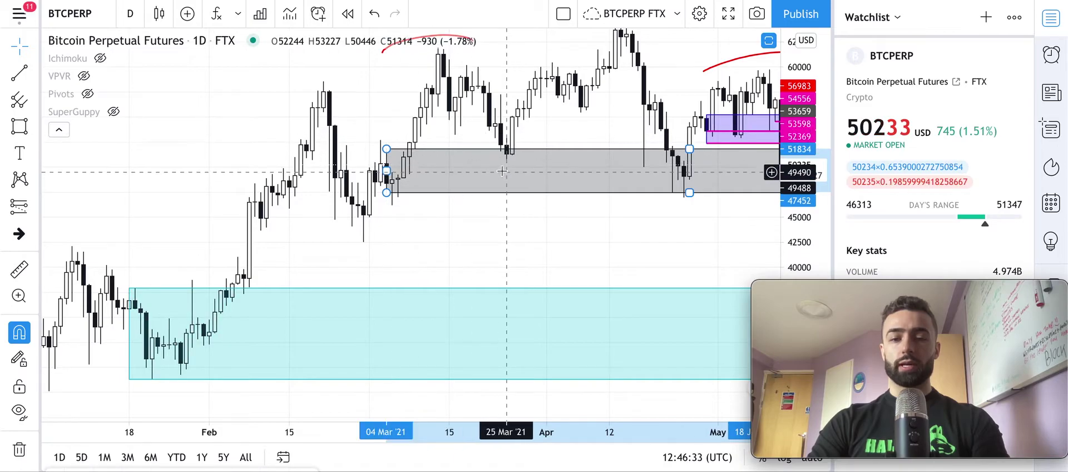
# Step: Extend the grey zone's right edge further past the short position, to 1 Jul
pyautogui.rightClick(610, 232)
pyautogui.click(596, 227)
pyautogui.moveTo(575, 231); pyautogui.dragTo(518, 227)
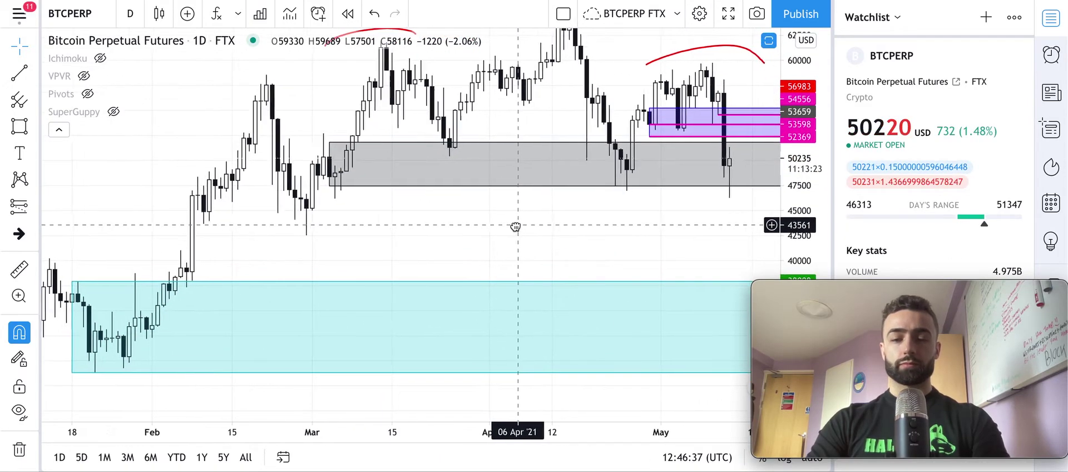
pyautogui.moveTo(593, 227); pyautogui.dragTo(519, 245)
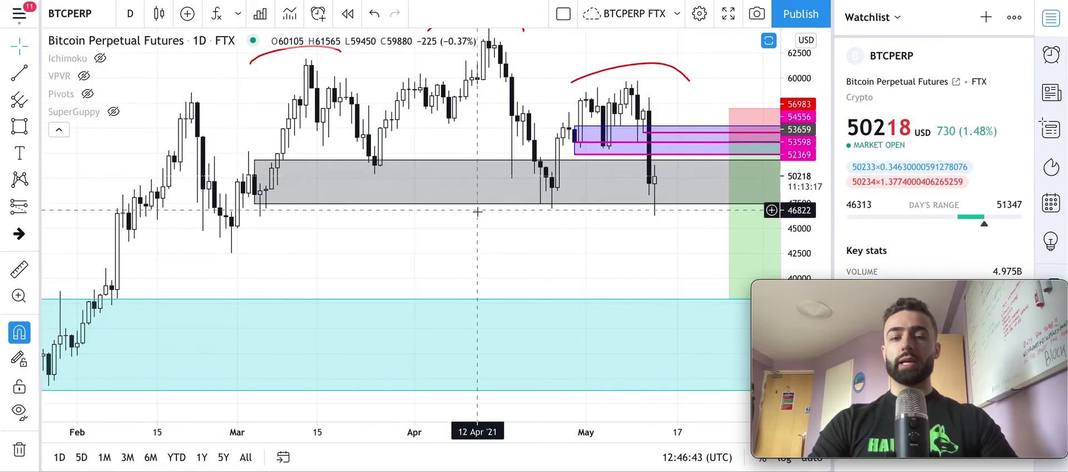
pyautogui.hscroll(3, 552, 238)
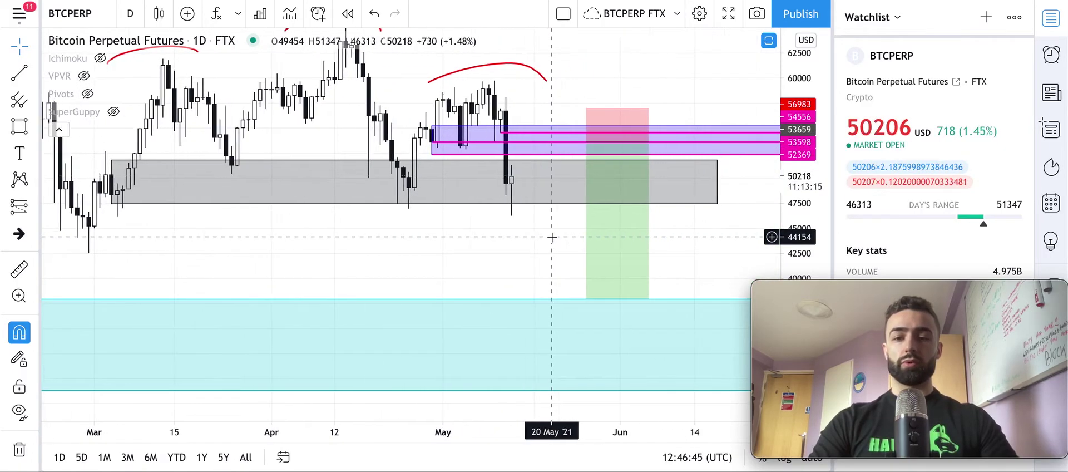
pyautogui.hscroll(2, 510, 197)
pyautogui.click(510, 200)
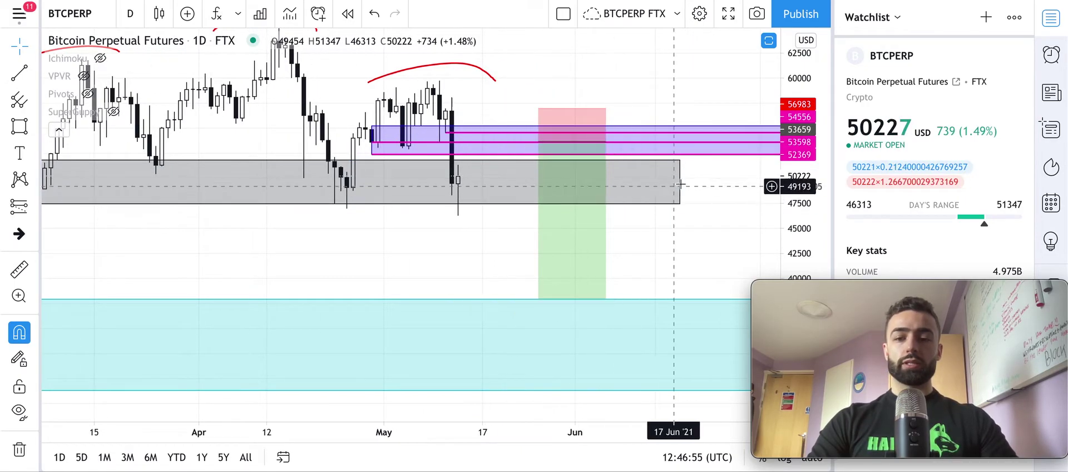
pyautogui.moveTo(681, 181); pyautogui.dragTo(759, 182)
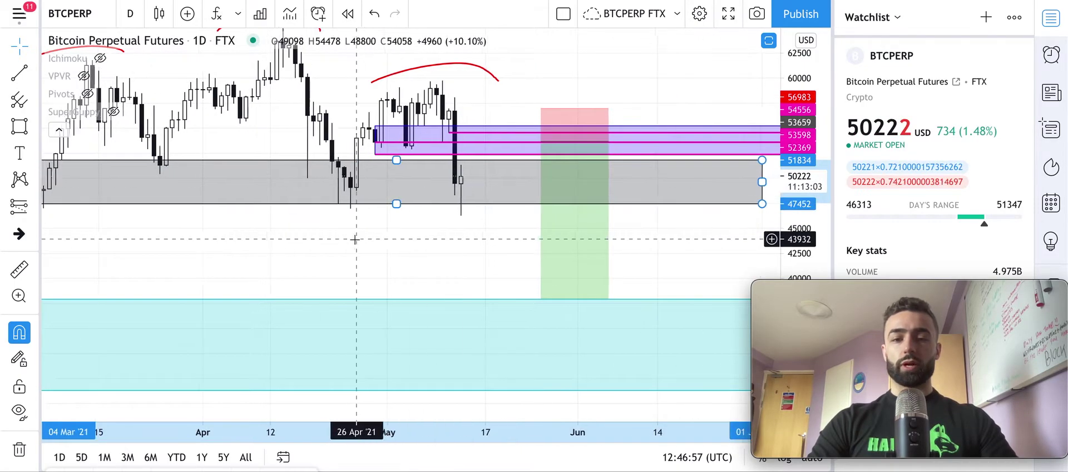
# Step: Switch the chart to the weekly interval and examine the candles above the cyan zone
pyautogui.hscroll(-3, 371, 253)
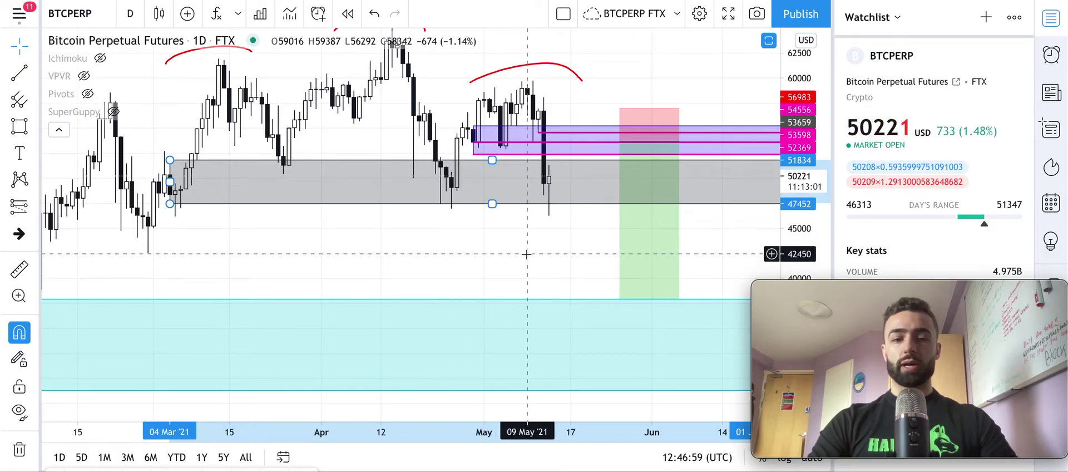
pyautogui.moveTo(554, 253); pyautogui.dragTo(522, 222)
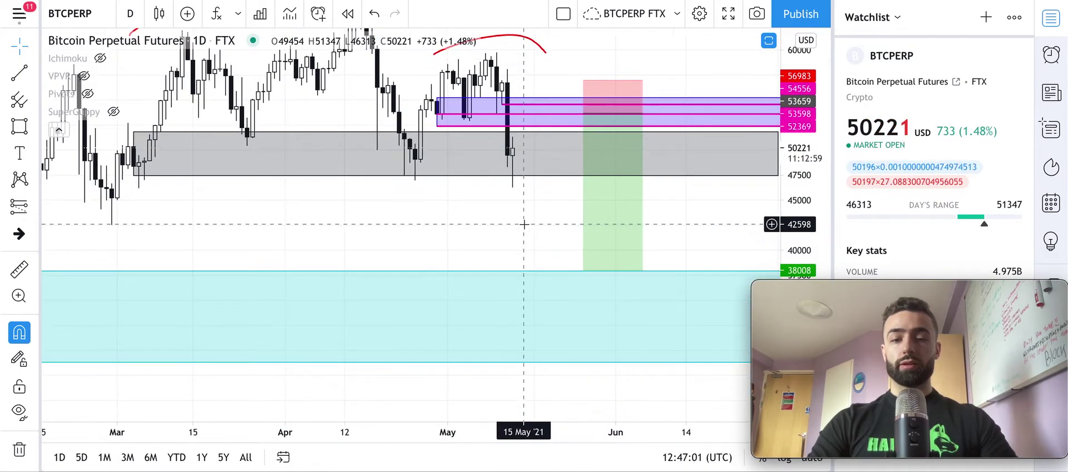
pyautogui.click(121, 17)
pyautogui.scroll(-5, 180, 337)
pyautogui.click(175, 424)
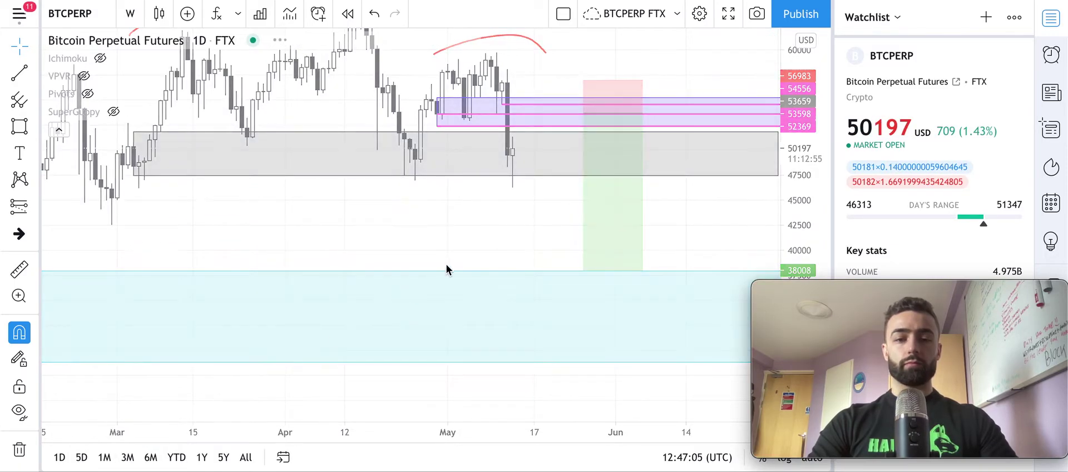
pyautogui.click(437, 290)
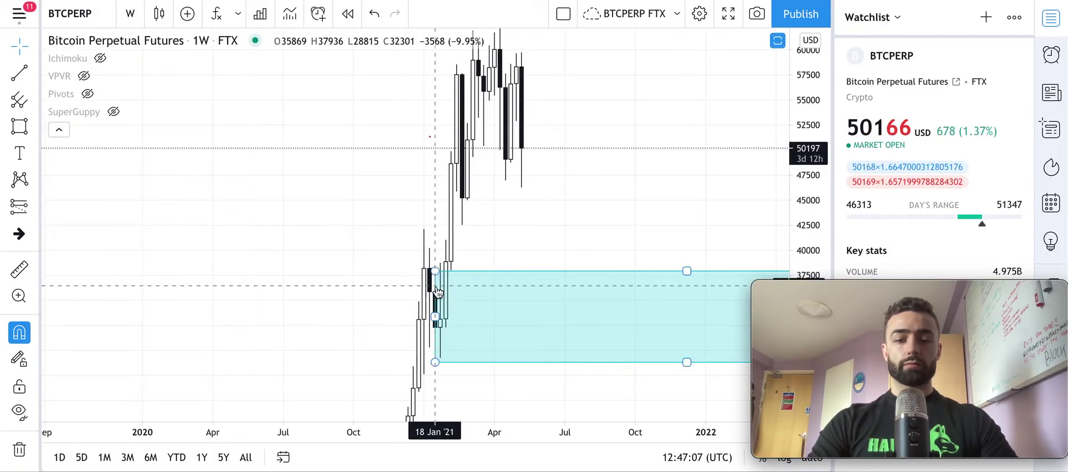
pyautogui.moveTo(549, 227); pyautogui.dragTo(752, 241)
pyautogui.scroll(5, 603, 217)
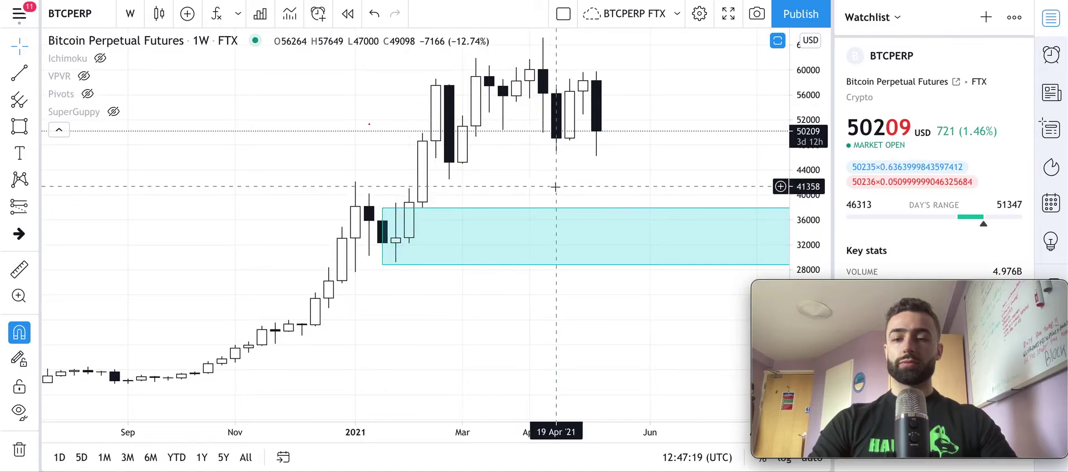
pyautogui.moveTo(556, 184); pyautogui.dragTo(367, 206)
# Step: Return to the 1-day interval and review the grey zone from its 4 Mar starting candle
pyautogui.click(133, 18)
pyautogui.scroll(-5, 171, 414)
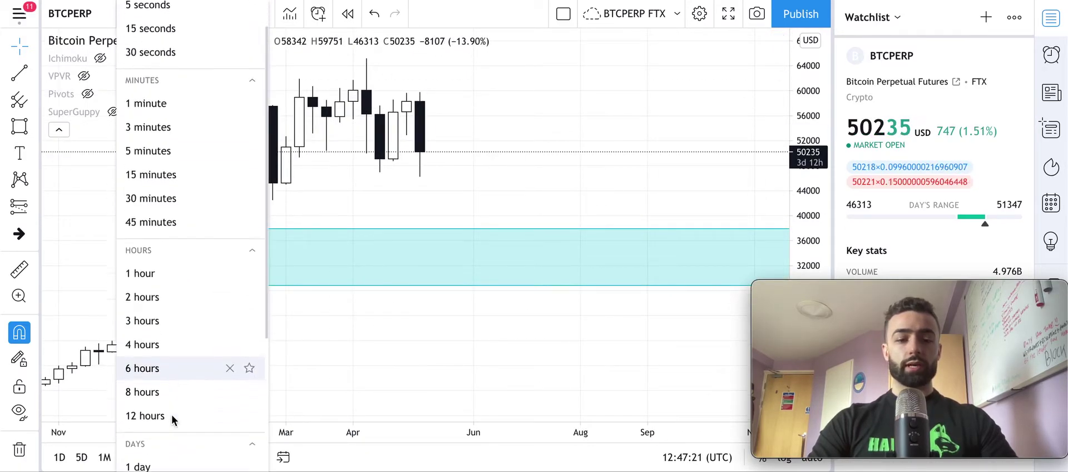
pyautogui.click(169, 421)
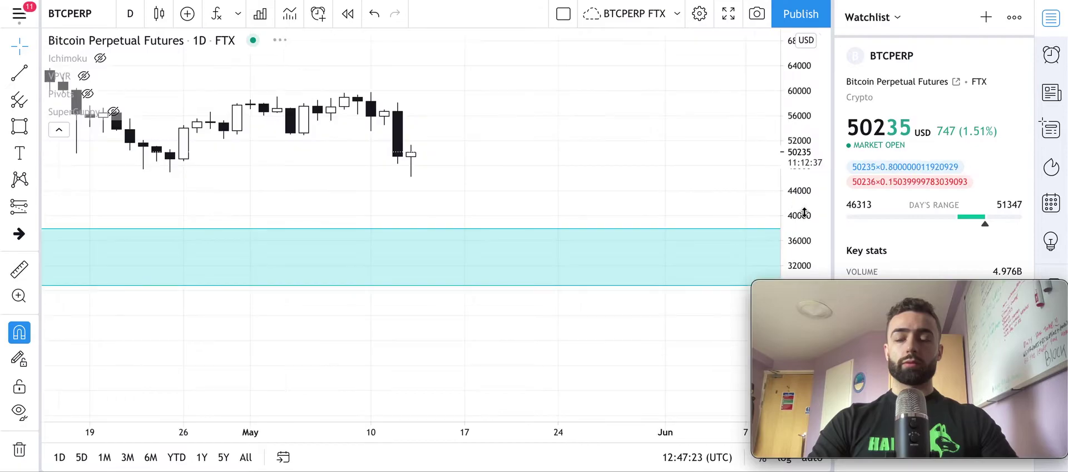
pyautogui.moveTo(415, 162); pyautogui.dragTo(452, 248)
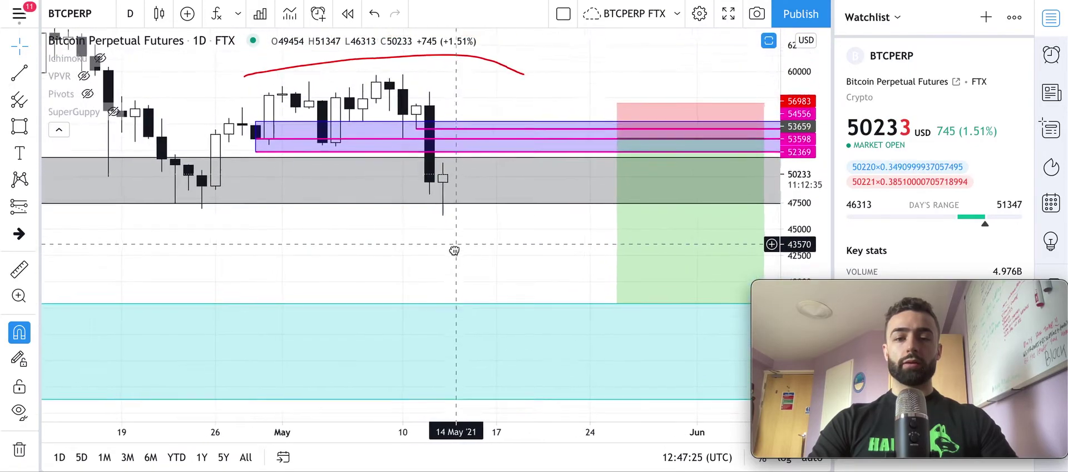
pyautogui.scroll(-5, 449, 259)
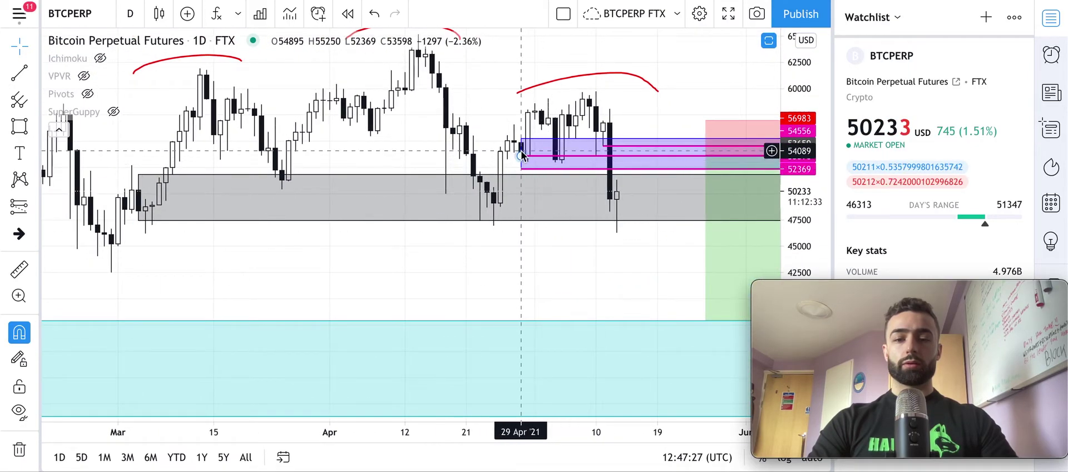
pyautogui.moveTo(644, 262); pyautogui.dragTo(513, 275)
pyautogui.scroll(-2, 453, 209)
pyautogui.click(297, 235)
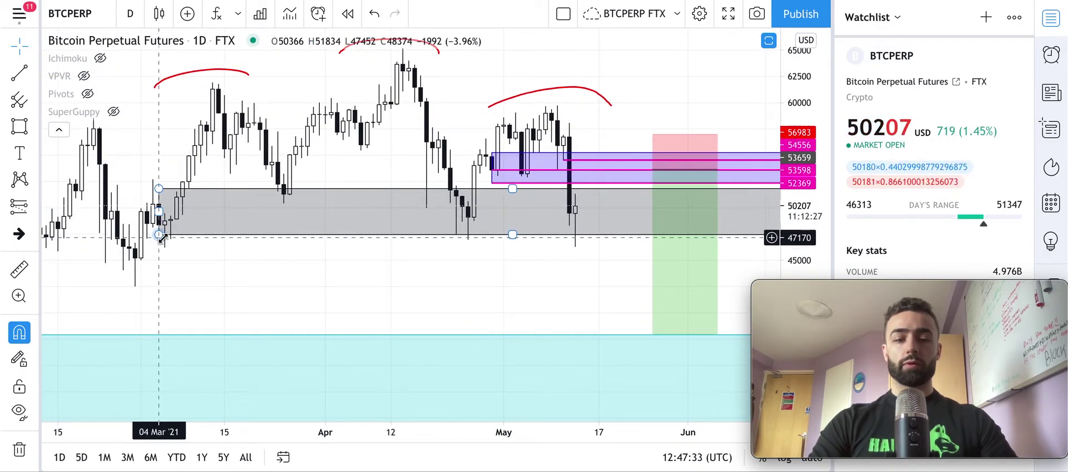
# Step: Examine the mid-May daily candles against the purple zone and the grey zone's upper and lower edges
pyautogui.moveTo(573, 262); pyautogui.dragTo(504, 245)
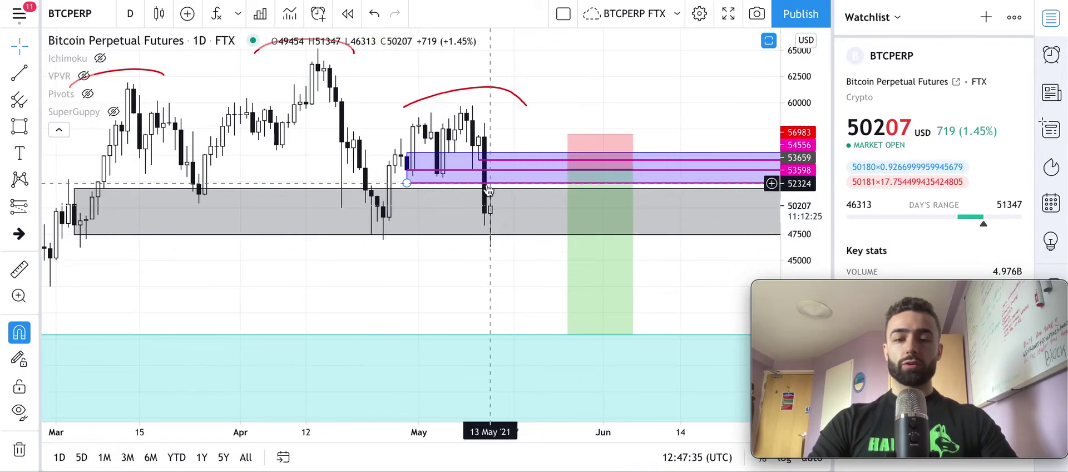
pyautogui.click(504, 194)
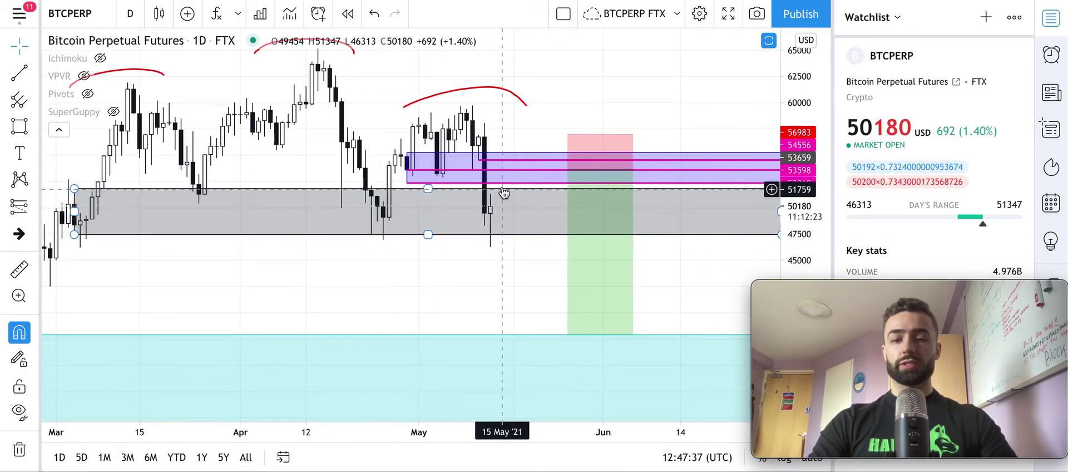
pyautogui.click(476, 178)
pyautogui.moveTo(476, 177); pyautogui.dragTo(405, 174)
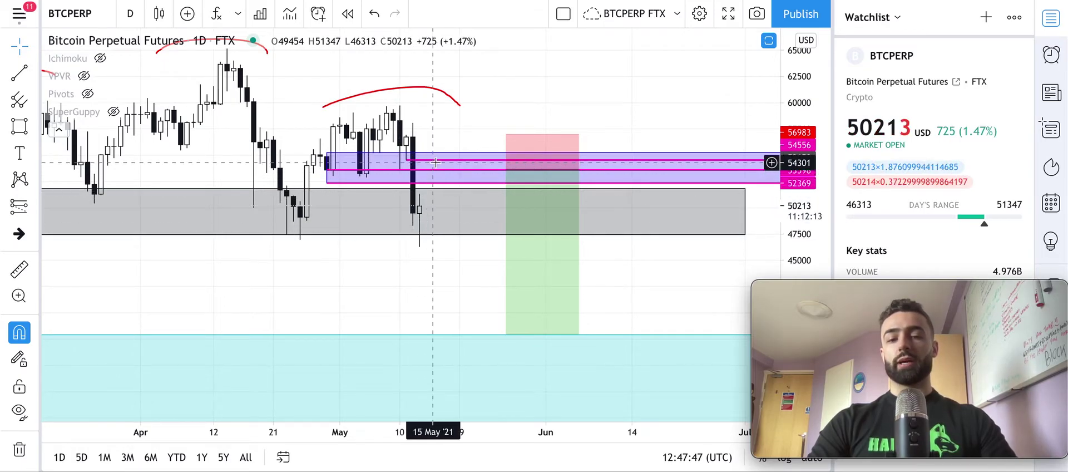
pyautogui.click(472, 202)
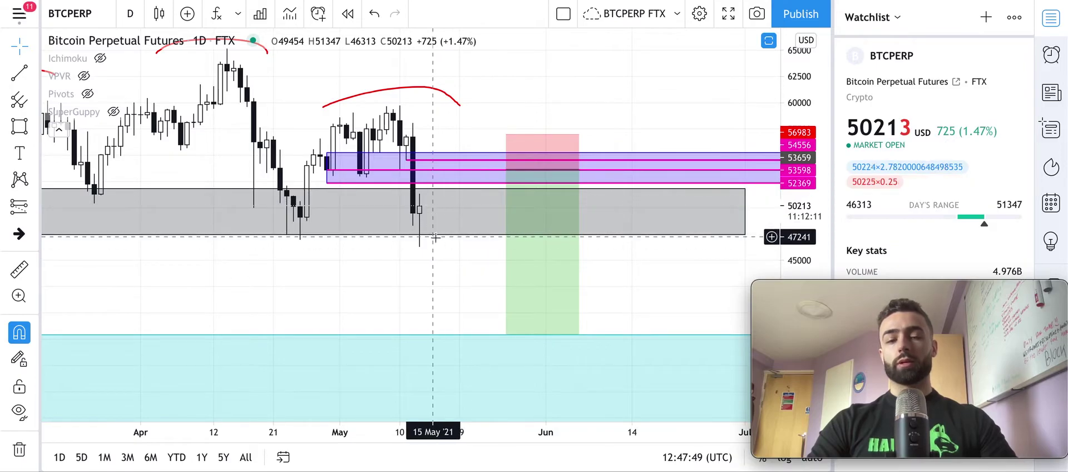
pyautogui.click(428, 260)
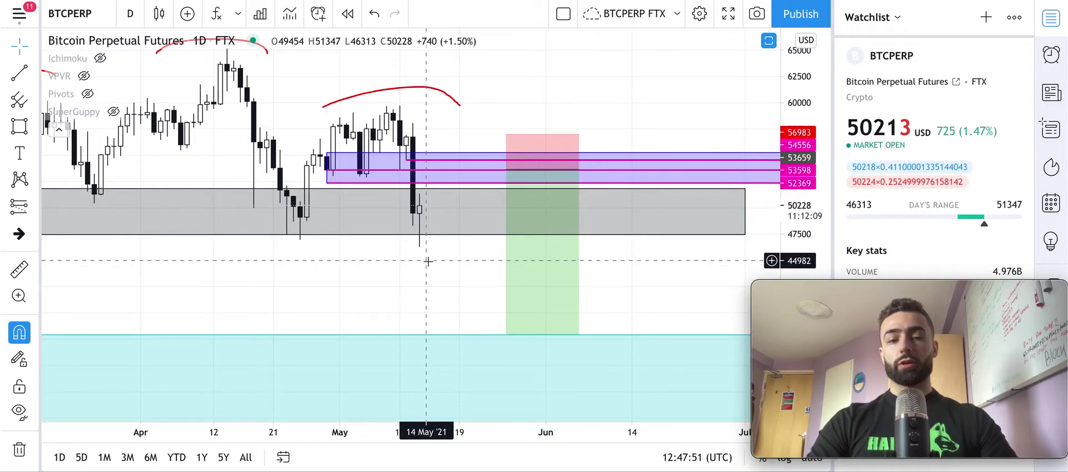
# Step: Switch the chart to the 4-hour interval and examine the latest candles inside the grey zone
pyautogui.click(130, 13)
pyautogui.click(174, 398)
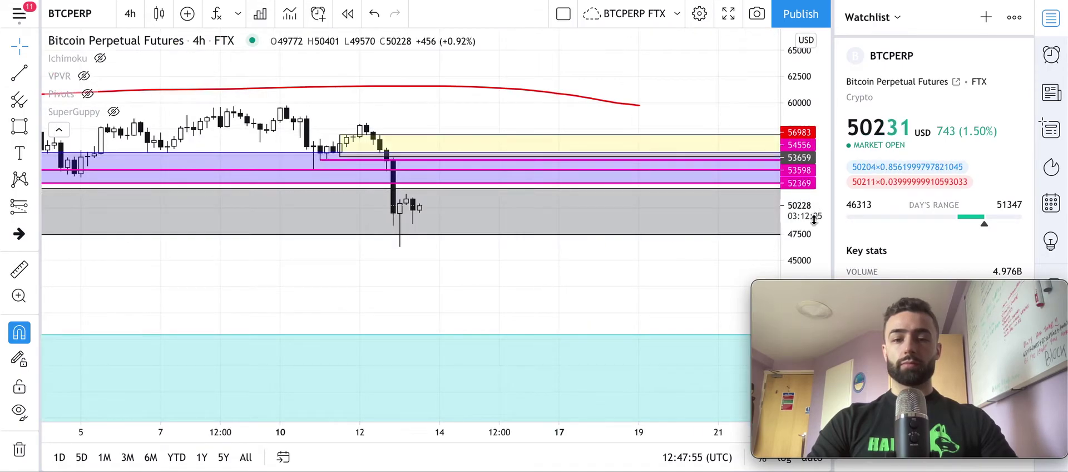
pyautogui.hscroll(-5, 478, 287)
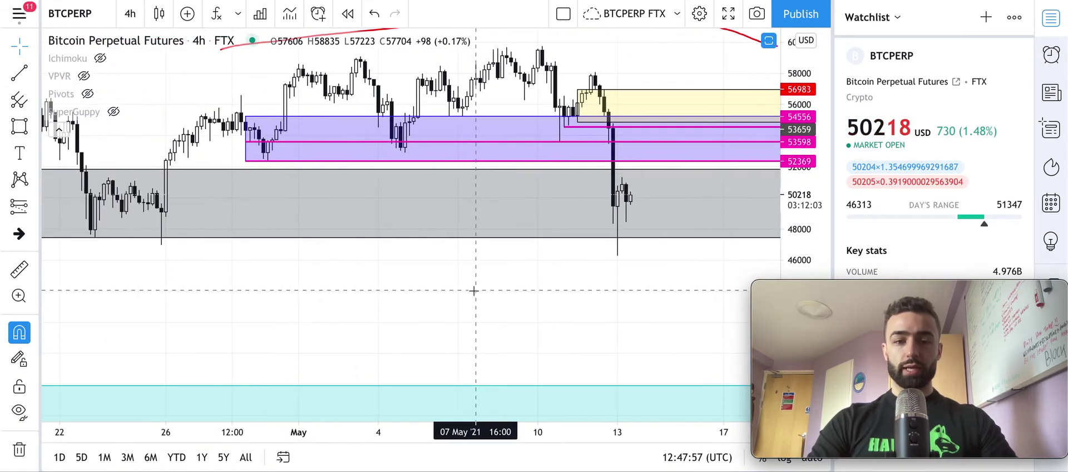
pyautogui.hscroll(5, 475, 290)
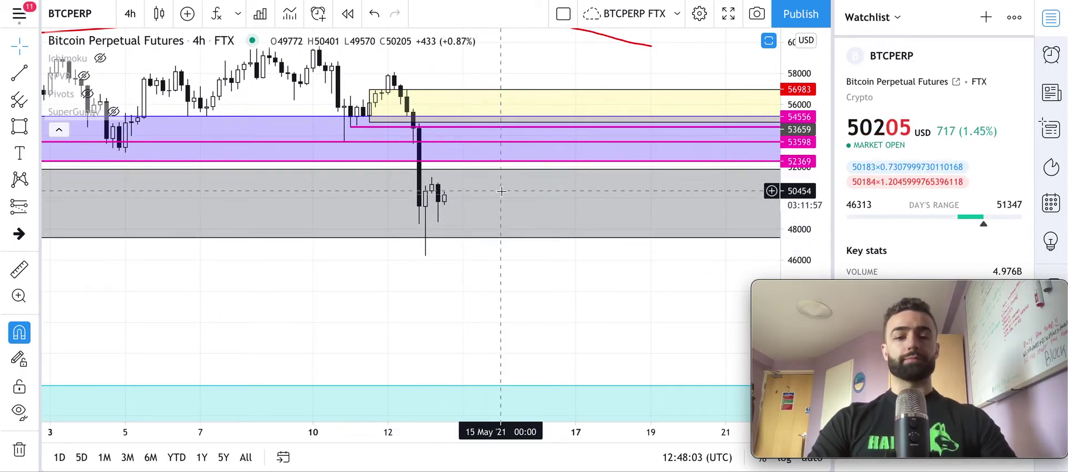
pyautogui.hscroll(2, 484, 184)
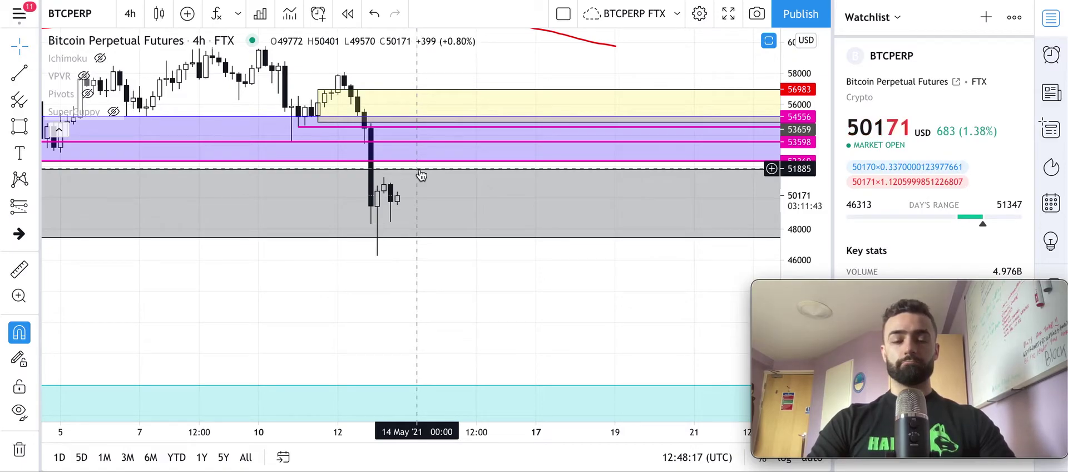
pyautogui.hscroll(-3, 420, 174)
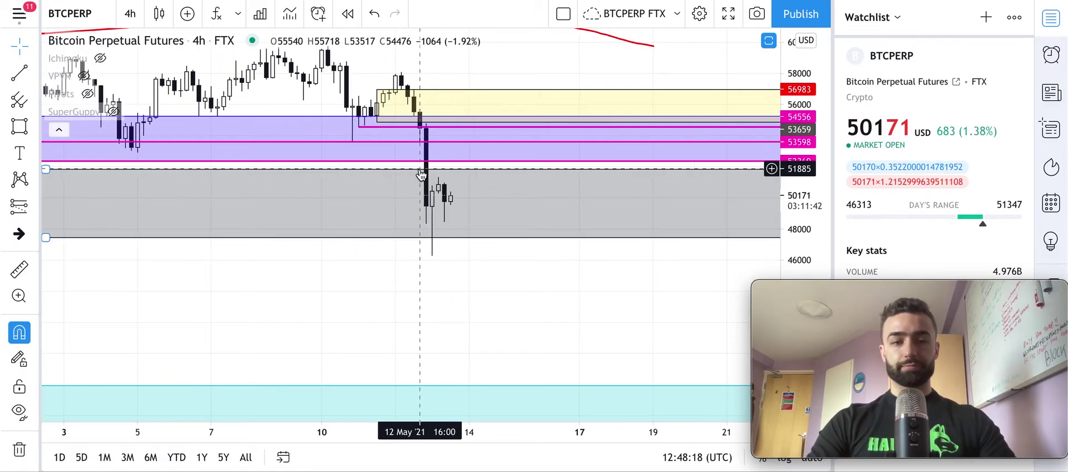
# Step: Return the chart to the 1-day interval and examine the latest candles inside the grey zone beside the short setup
pyautogui.click(131, 14)
pyautogui.scroll(-3, 165, 377)
pyautogui.click(176, 437)
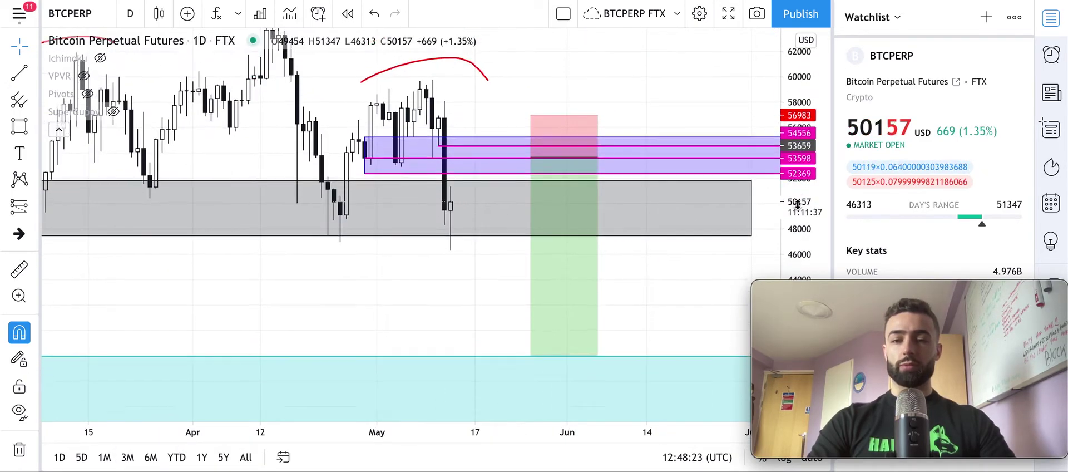
pyautogui.scroll(2, 468, 241)
pyautogui.moveTo(467, 241); pyautogui.dragTo(306, 223)
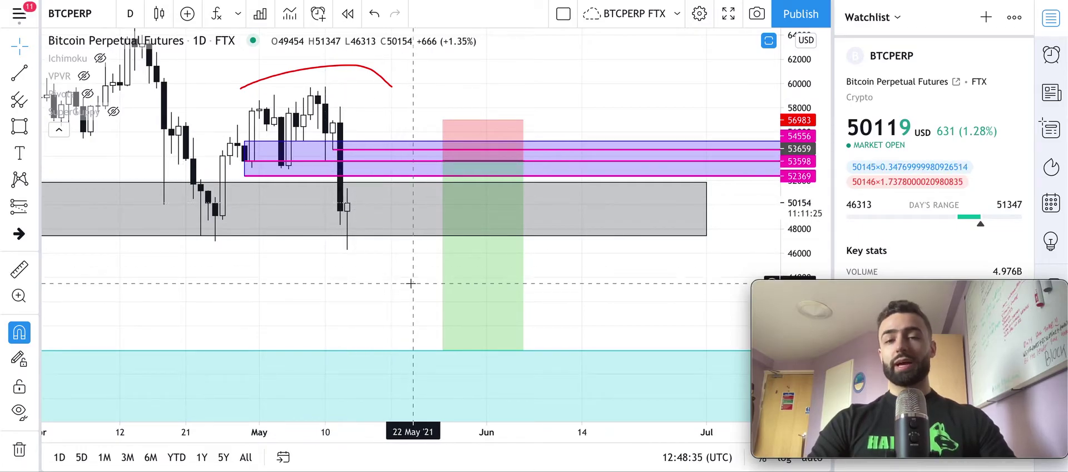
# Step: Review the daily price history from February to May, comparing the three red-arched peaks with the grey and cyan zones
pyautogui.scroll(-3, 468, 276)
pyautogui.hscroll(-5, 466, 282)
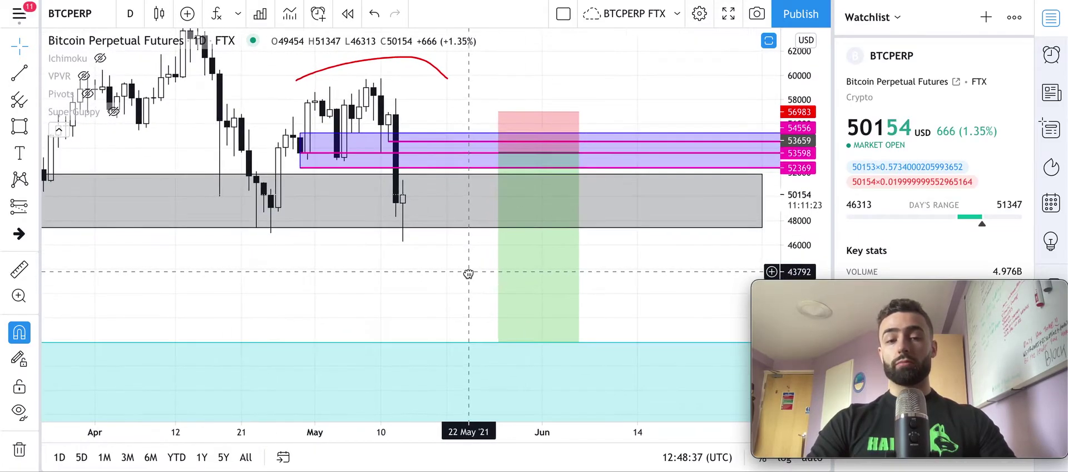
pyautogui.hscroll(-5, 466, 283)
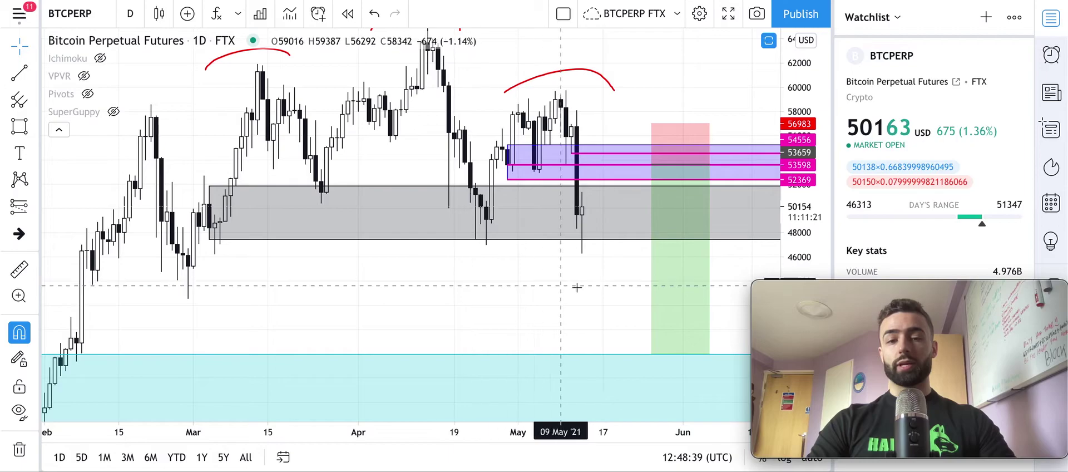
pyautogui.rightClick(604, 284)
pyautogui.click(579, 283)
pyautogui.rightClick(592, 282)
pyautogui.click(501, 283)
pyautogui.moveTo(533, 295); pyautogui.dragTo(419, 310)
pyautogui.hscroll(-3, 420, 310)
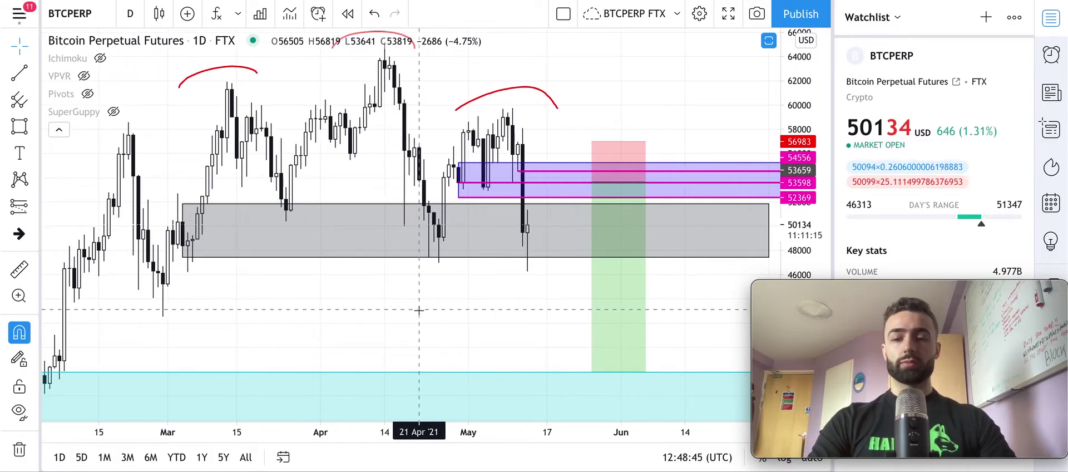
pyautogui.hscroll(3, 419, 310)
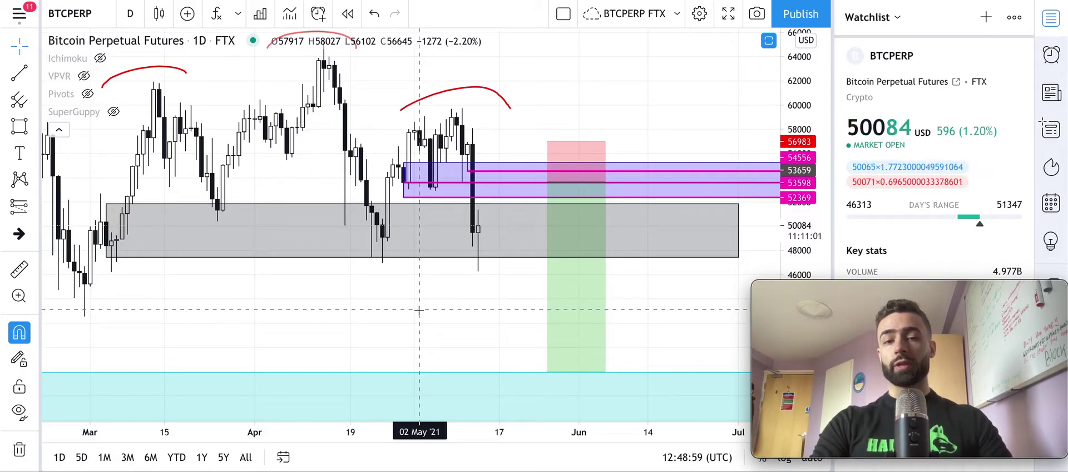
pyautogui.scroll(-2, 436, 386)
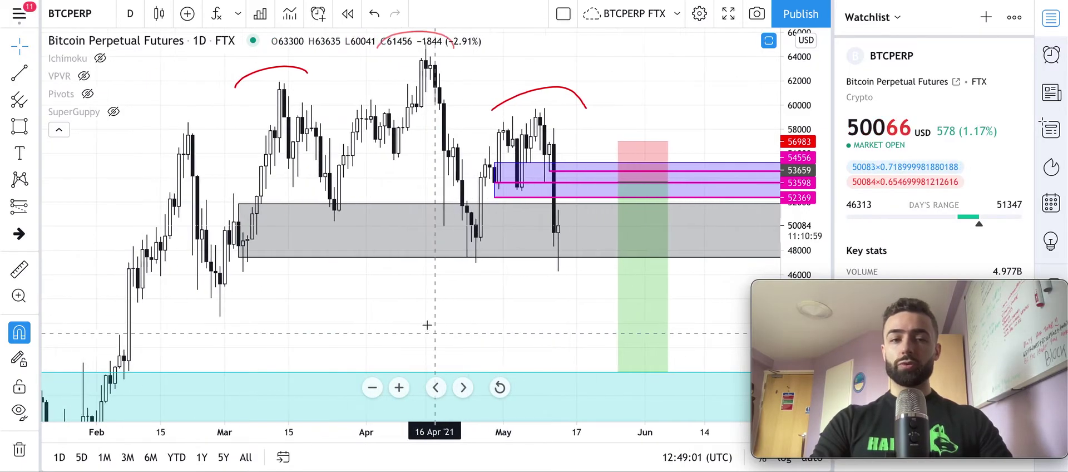
# Step: Switch the chart to the 1-month interval and examine the full run of monthly candles from 2019 to the current one
pyautogui.click(128, 13)
pyautogui.scroll(-5, 188, 281)
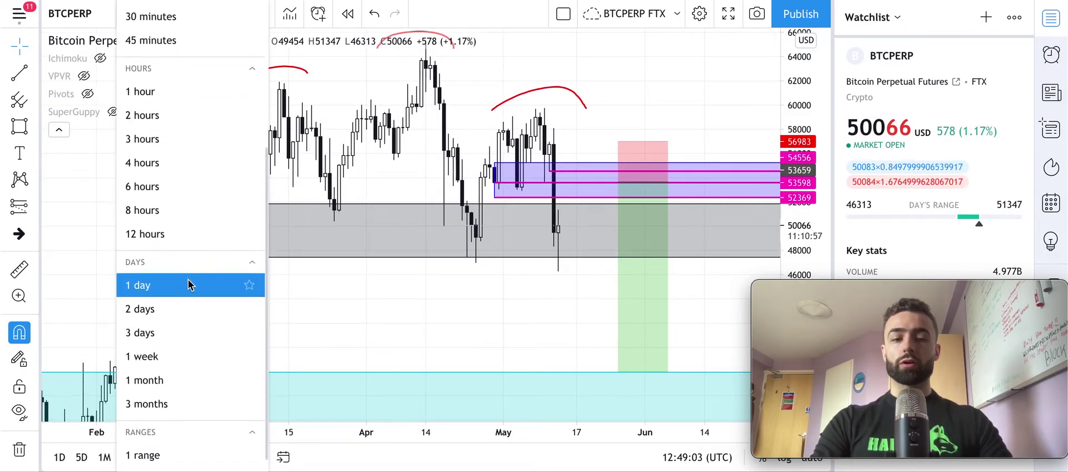
pyautogui.click(181, 380)
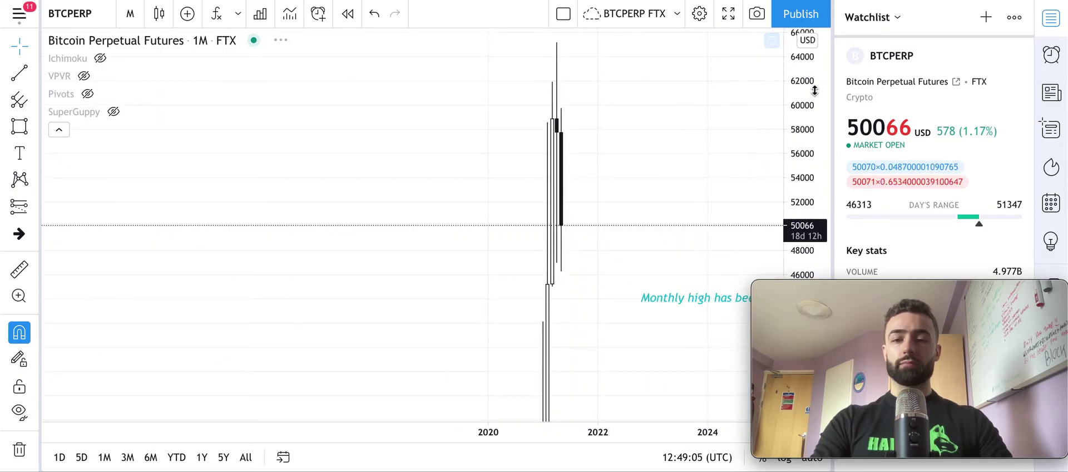
pyautogui.scroll(5, 566, 305)
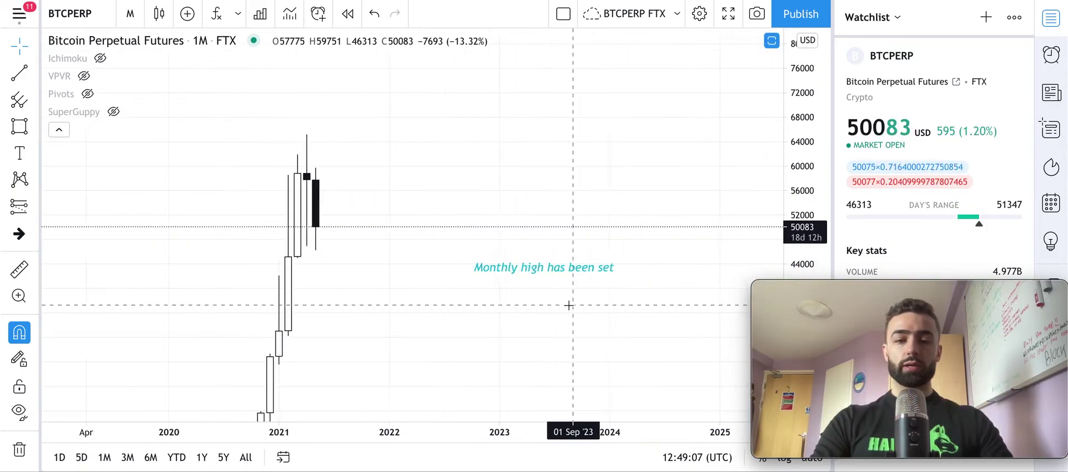
pyautogui.moveTo(174, 331); pyautogui.dragTo(568, 241)
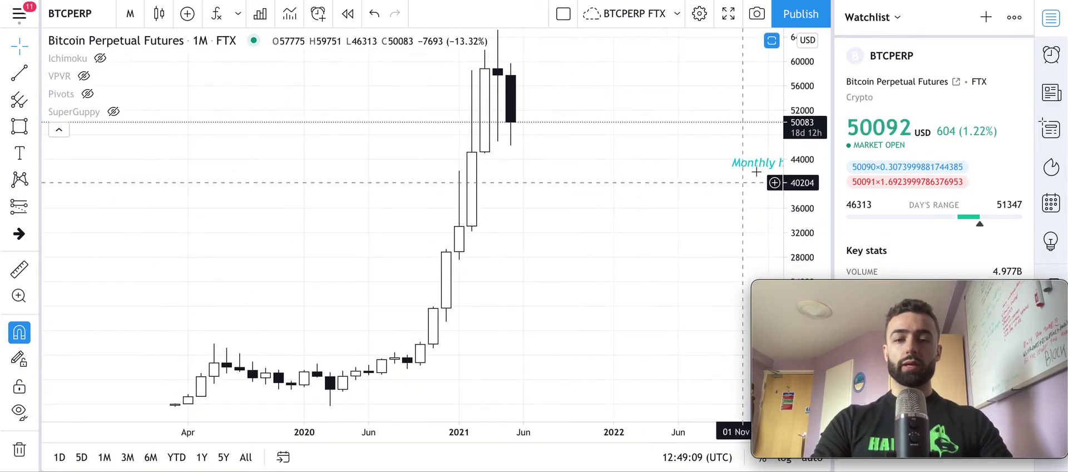
pyautogui.moveTo(809, 106); pyautogui.dragTo(809, 134)
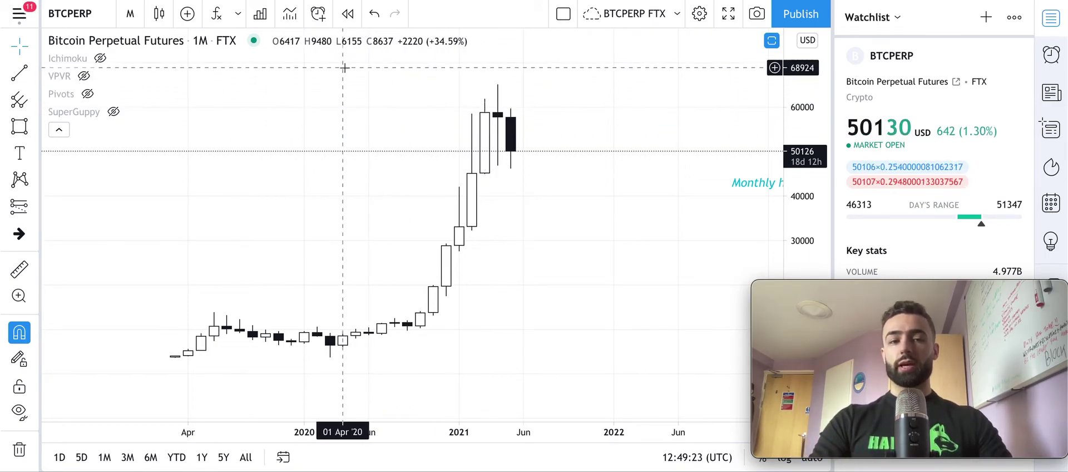
# Step: Switch back to the 1-day interval and review the short setup spanning from the purple zone to the top of the cyan zone
pyautogui.click(131, 14)
pyautogui.scroll(-3, 139, 401)
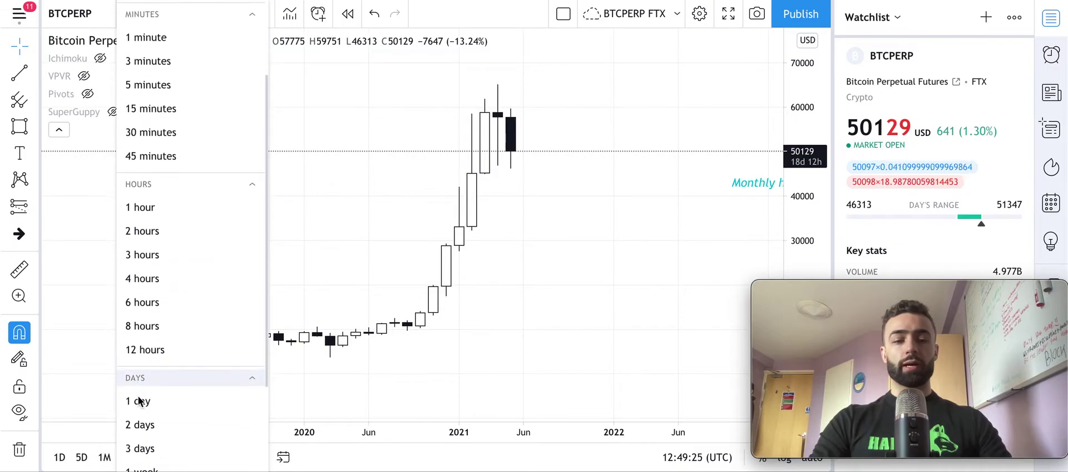
pyautogui.click(140, 399)
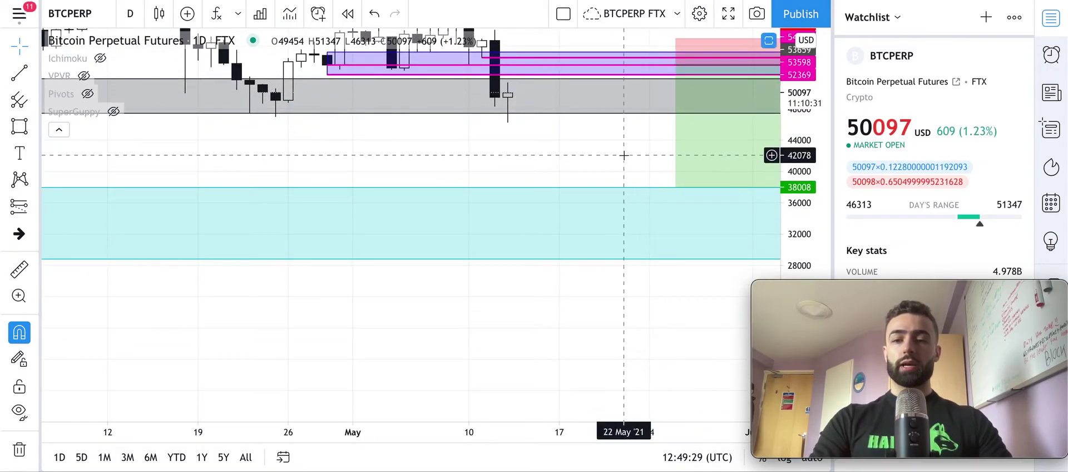
pyautogui.scroll(-2, 625, 155)
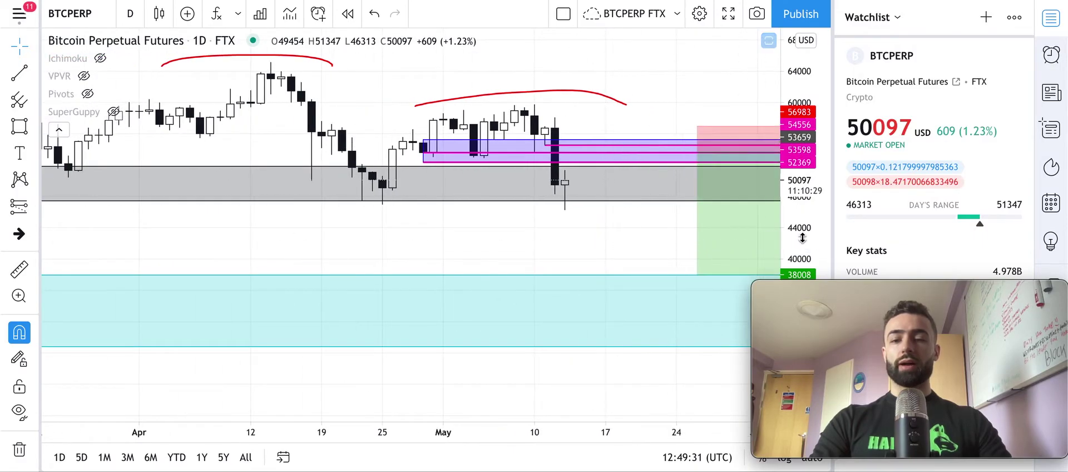
pyautogui.moveTo(619, 228); pyautogui.dragTo(530, 253)
pyautogui.scroll(-2, 492, 262)
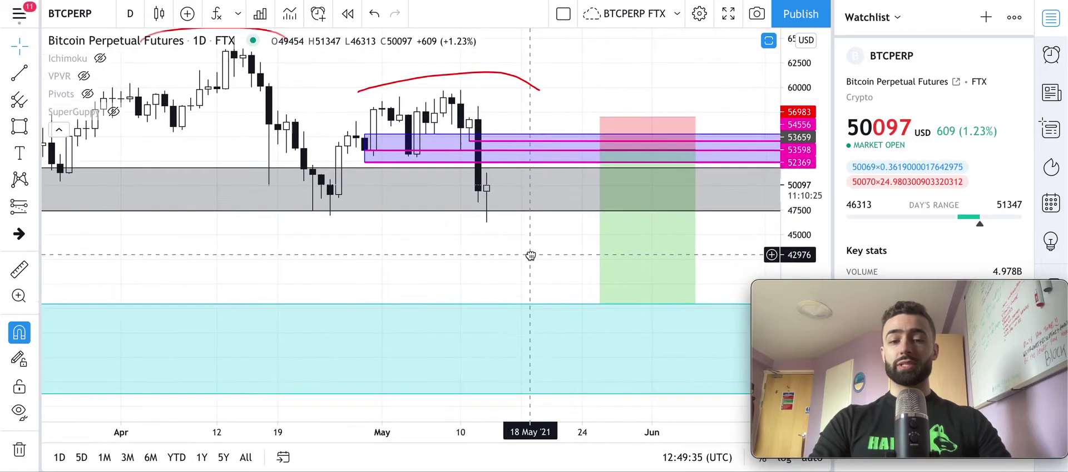